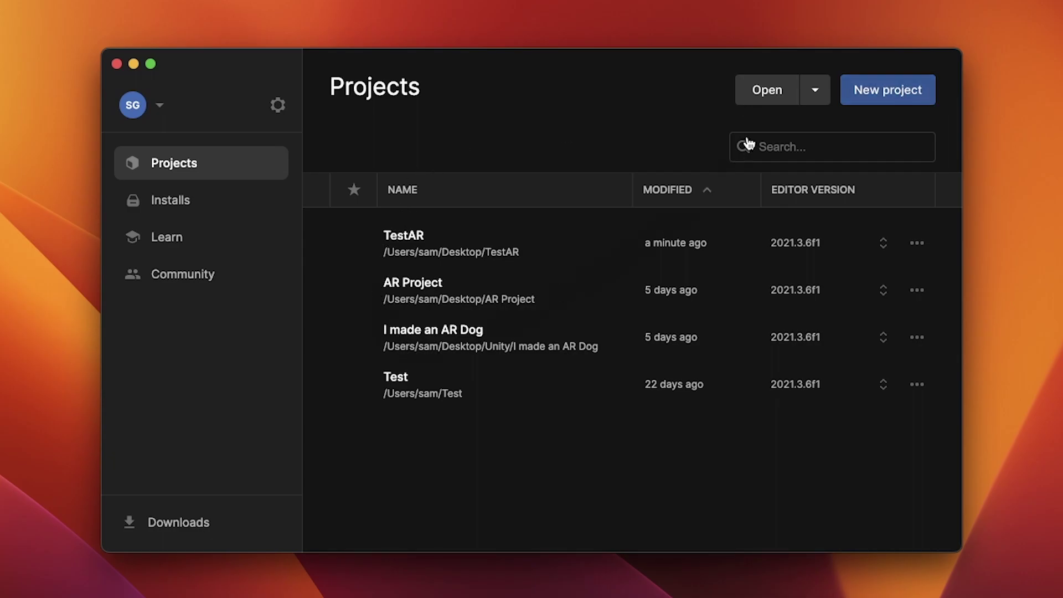
Create a new Unity Hub project from the AR (Core) template and open it in the Editor
left_click(855, 91)
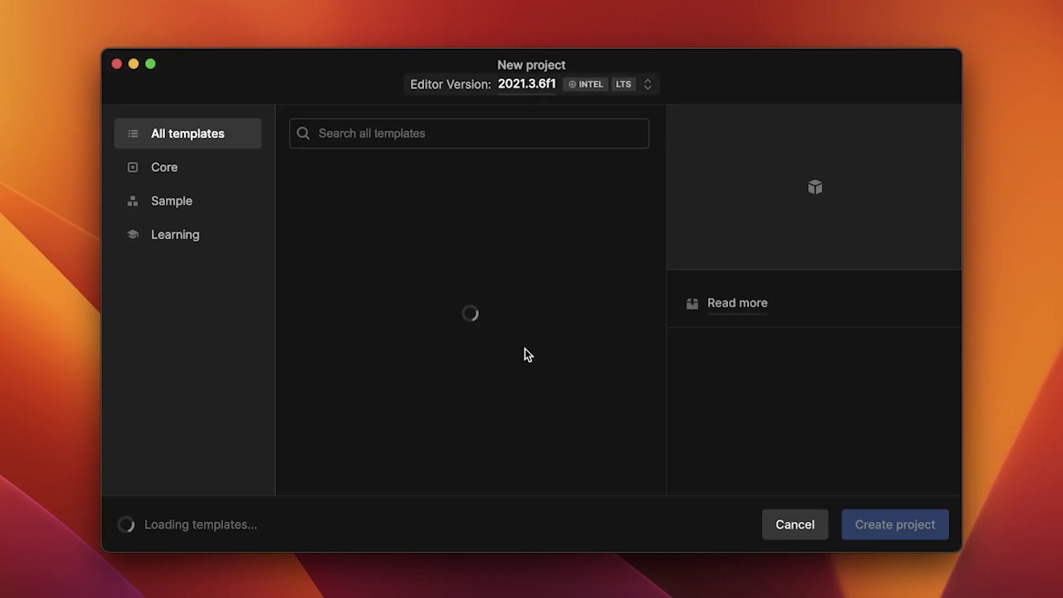
scroll(556, 294, "down", 1)
scroll(553, 292, "down", 2)
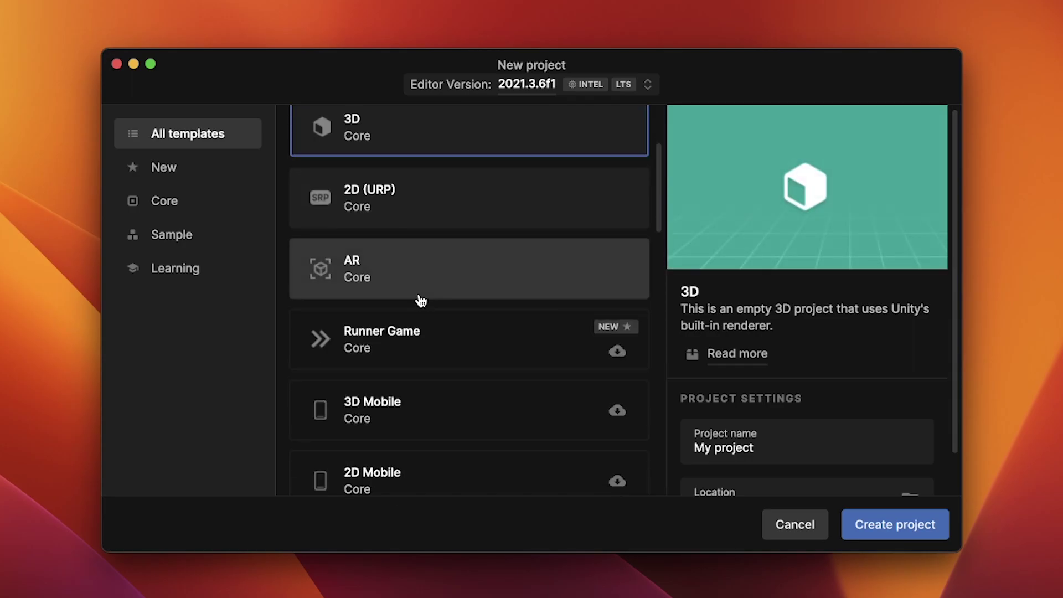
left_click(413, 283)
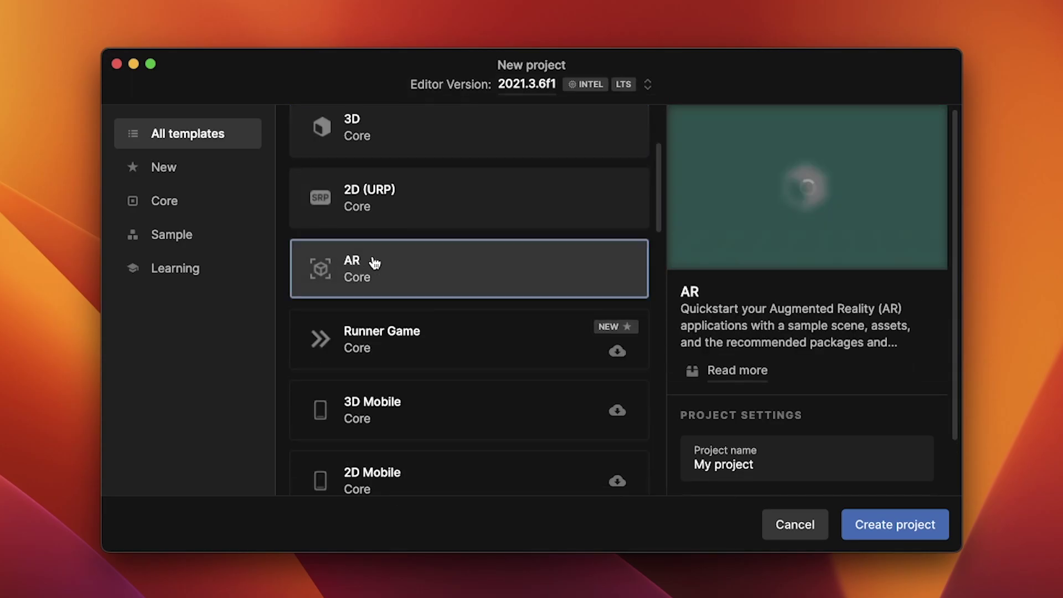
scroll(423, 299, "down", 9)
scroll(407, 407, "down", 5)
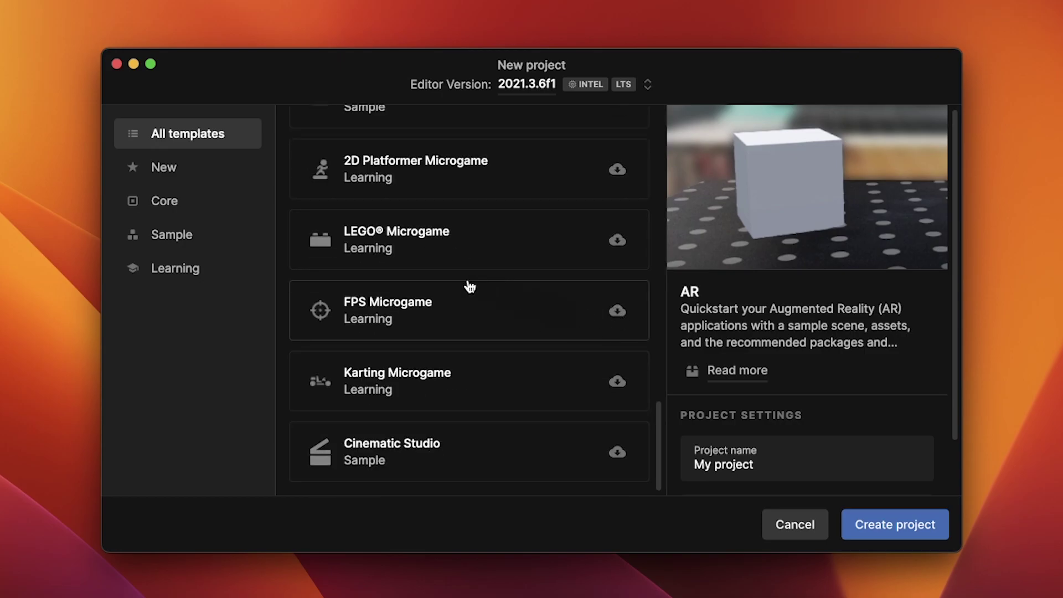
scroll(465, 285, "up", 15)
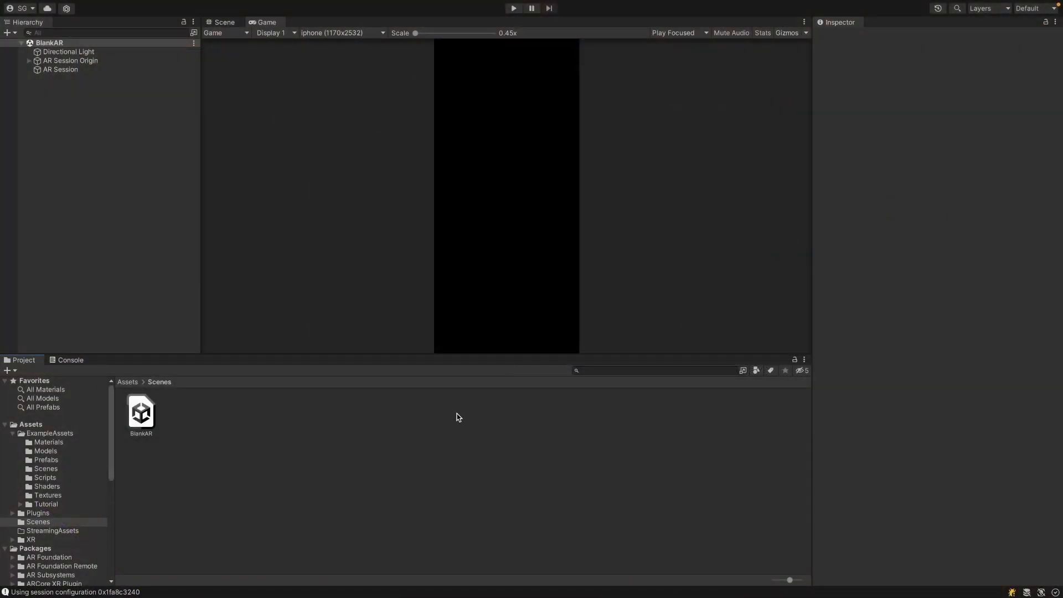
Inspect BlankAR's AR Session Origin and AR Session, then expand the origin to select AR Camera
left_click(142, 415)
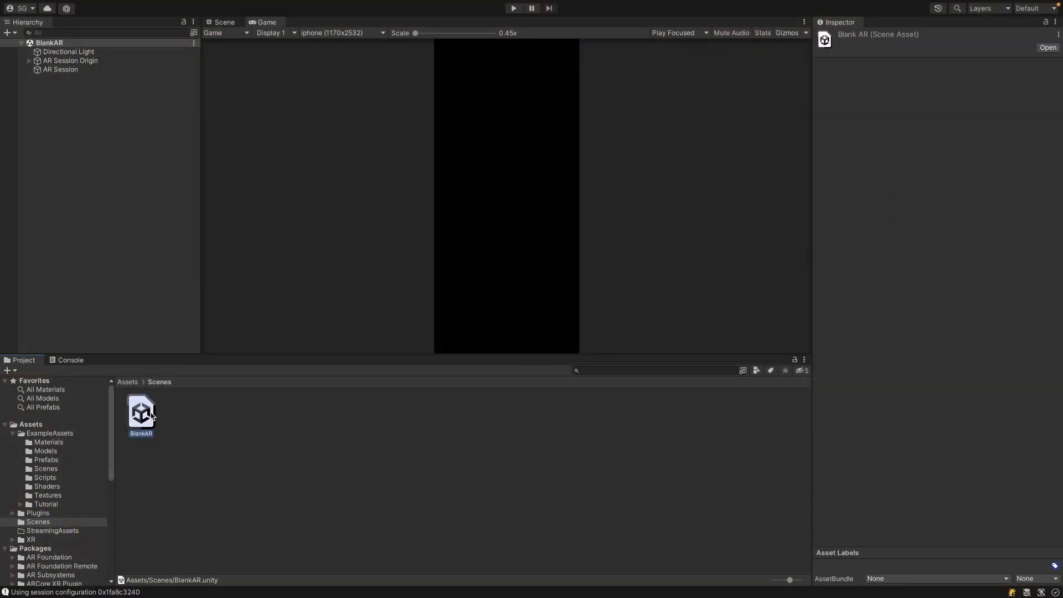
left_click(77, 61)
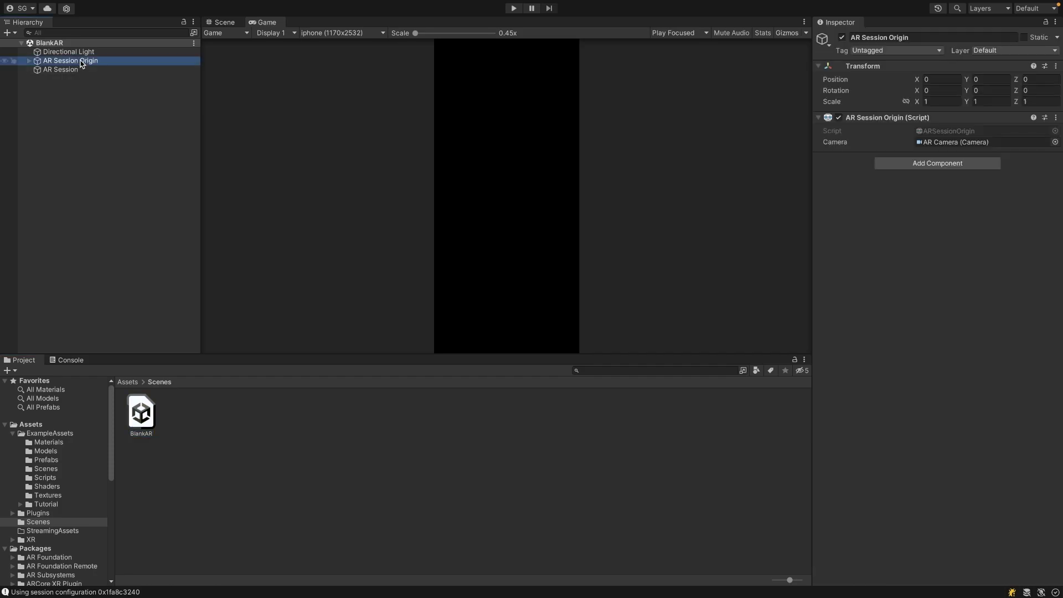
left_click(78, 68)
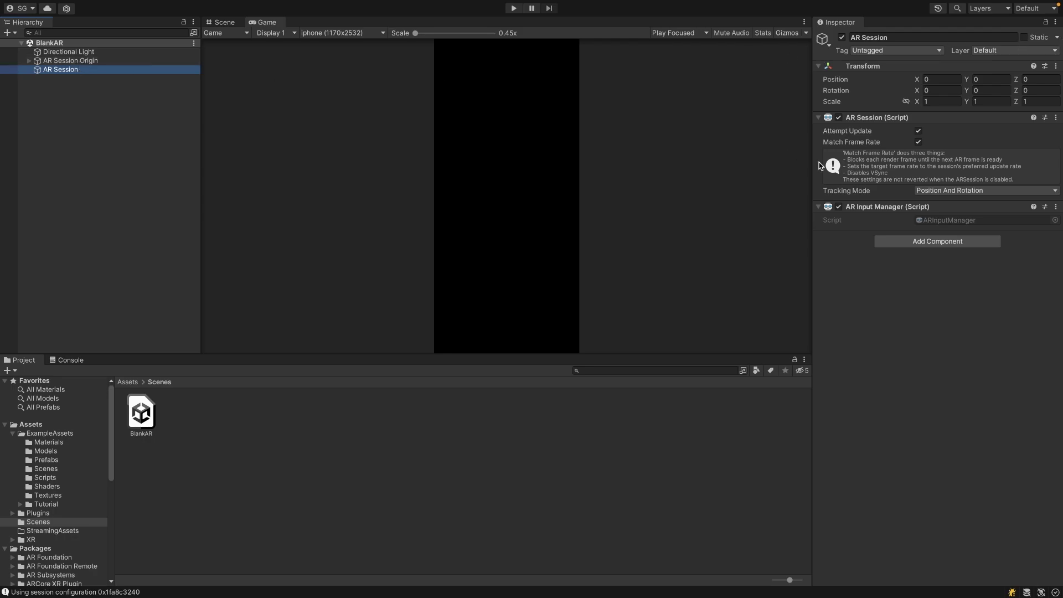
left_click(49, 61)
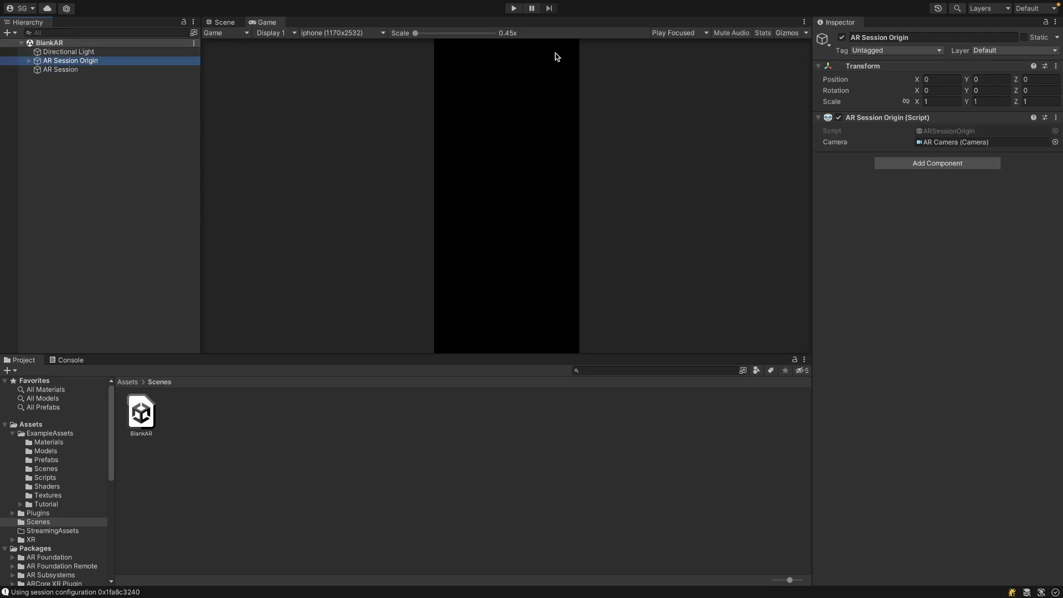
left_click(29, 60)
left_click(67, 69)
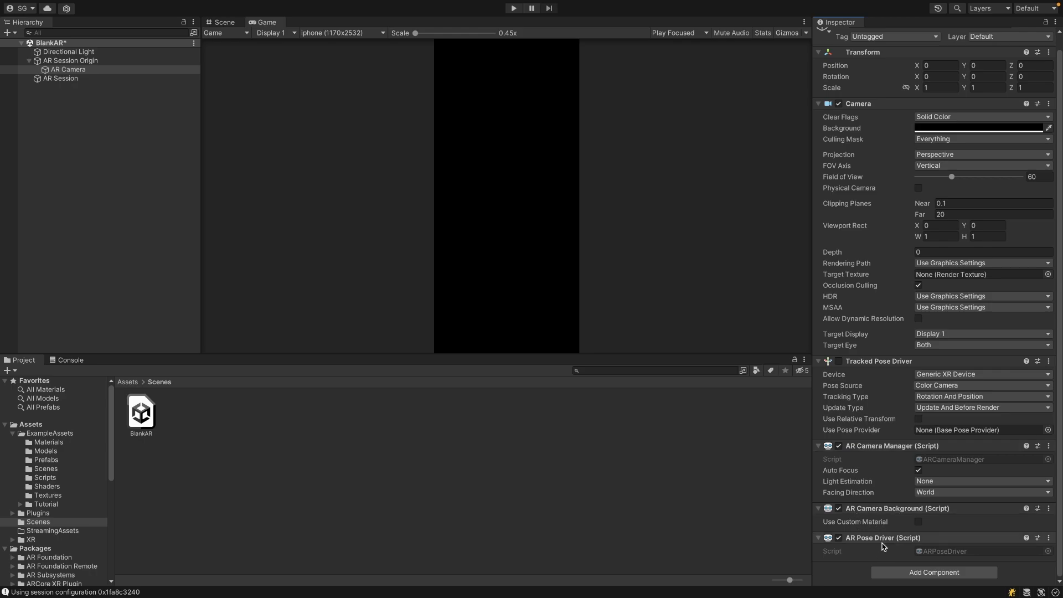
Add an AR Plane Manager component to AR Session Origin via the 'planema' search
left_click(81, 64)
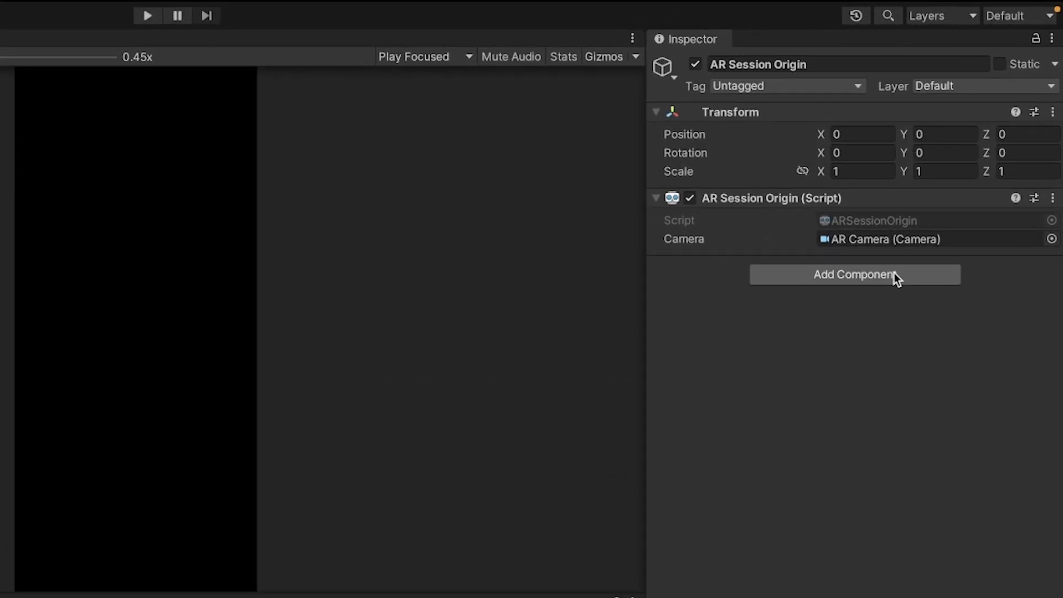
left_click(895, 273)
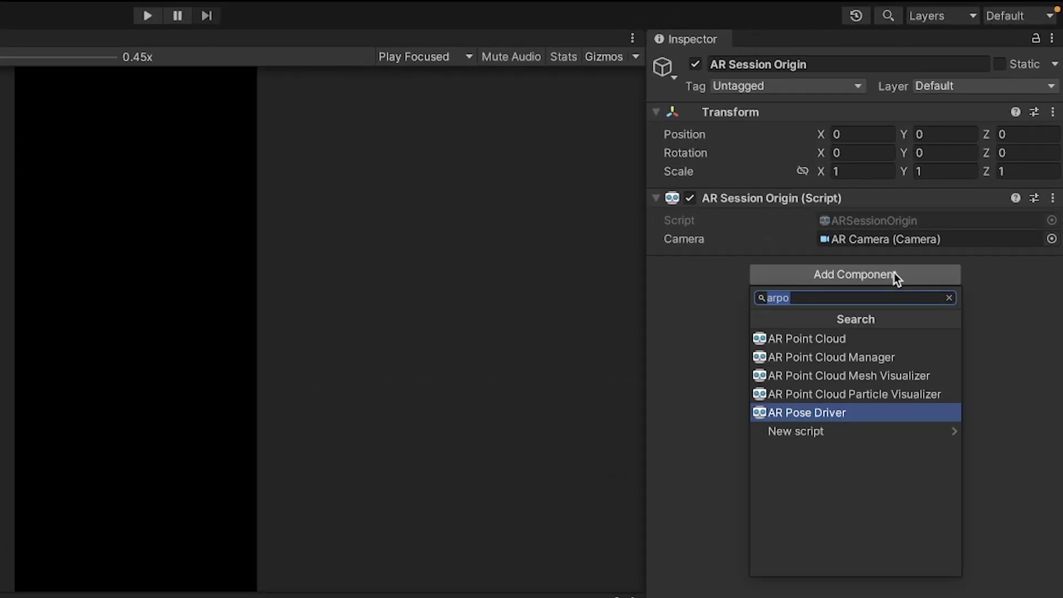
type("planema")
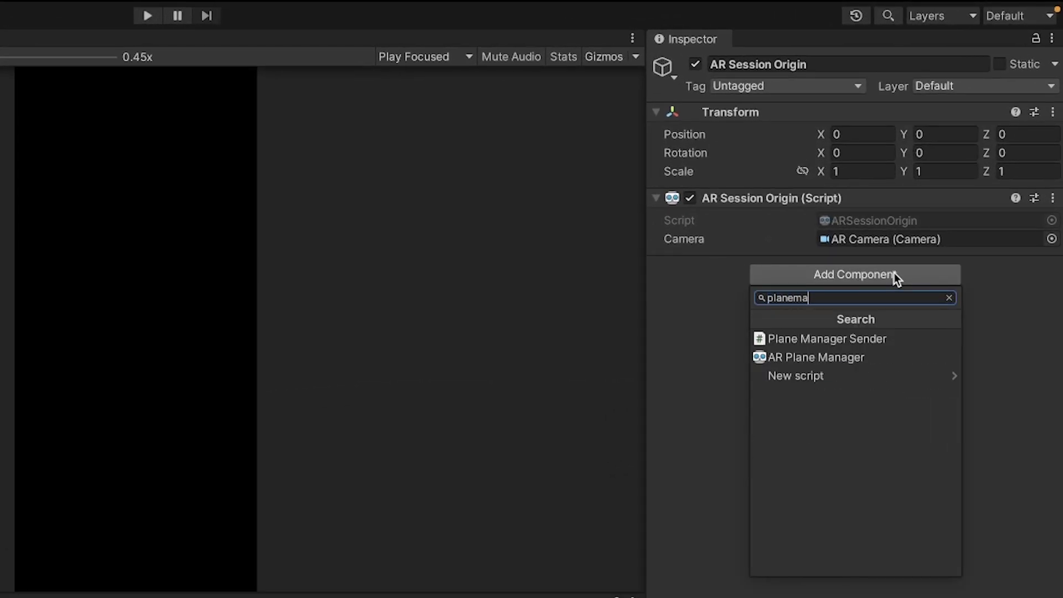
key("Down")
key("Down")
key("Return")
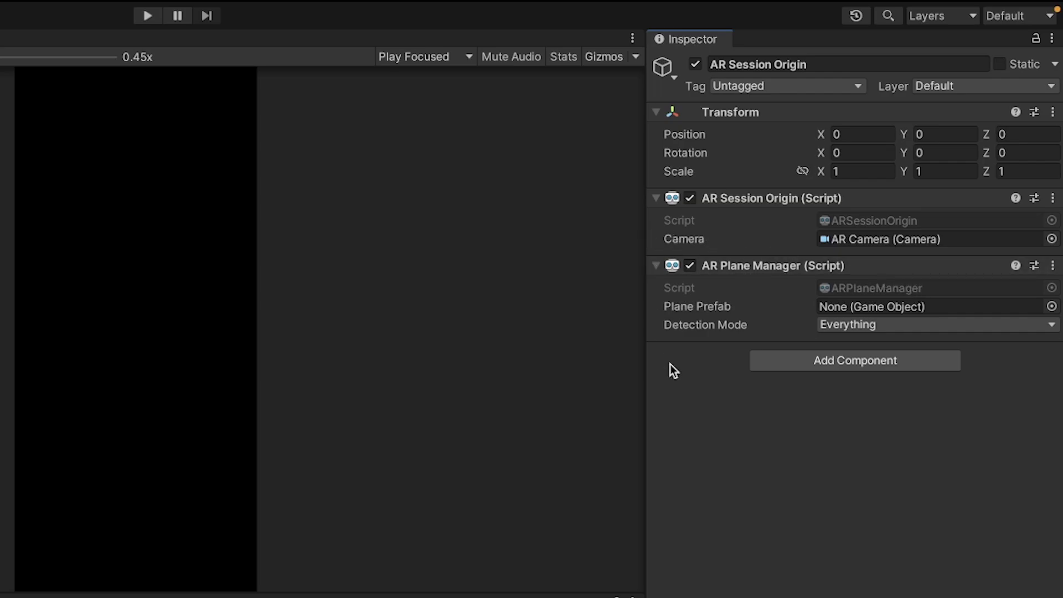
Try the Detection Mode options Nothing, Horizontal and Vertical, then leave it on Everything
left_click(859, 326)
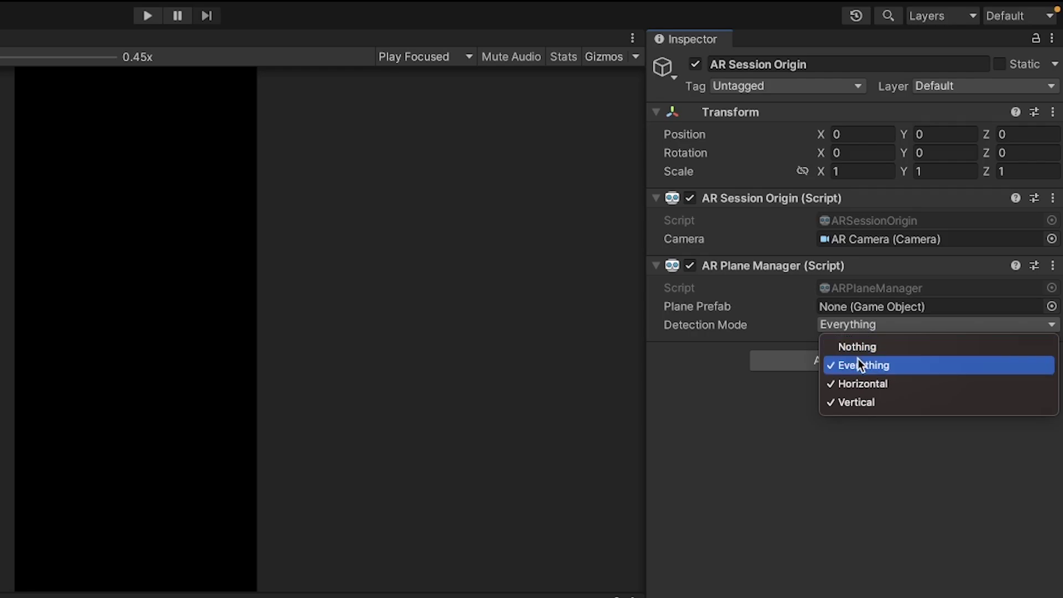
left_click(883, 383)
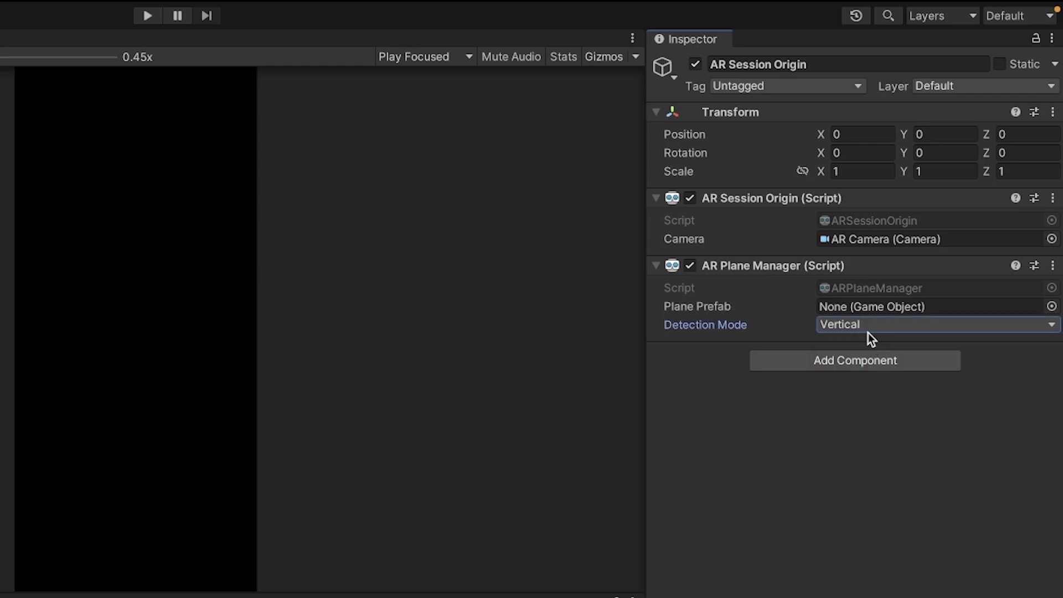
left_click(868, 333)
left_click(869, 331)
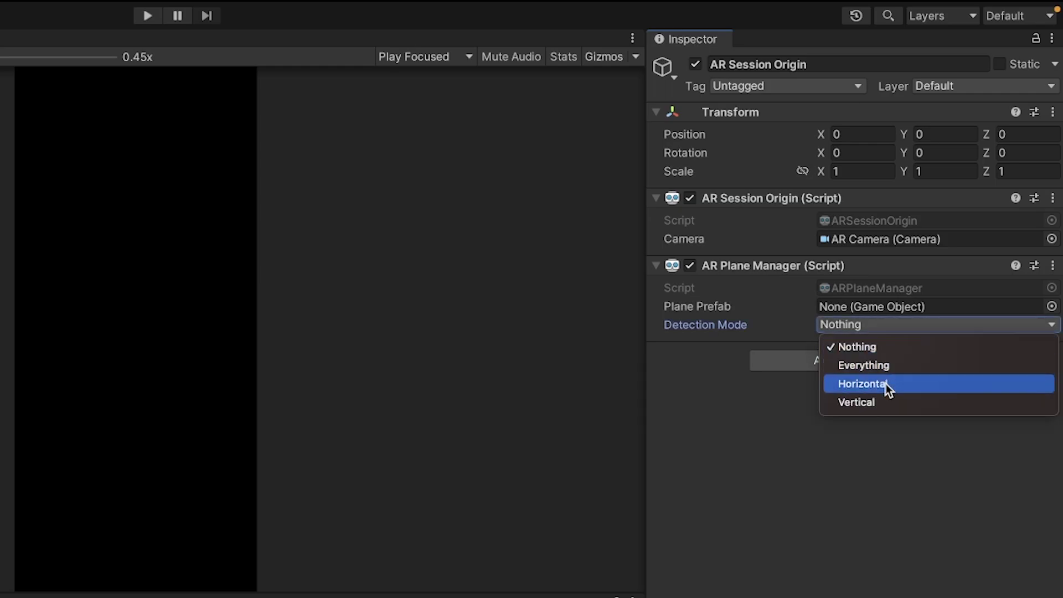
left_click(885, 383)
left_click(865, 333)
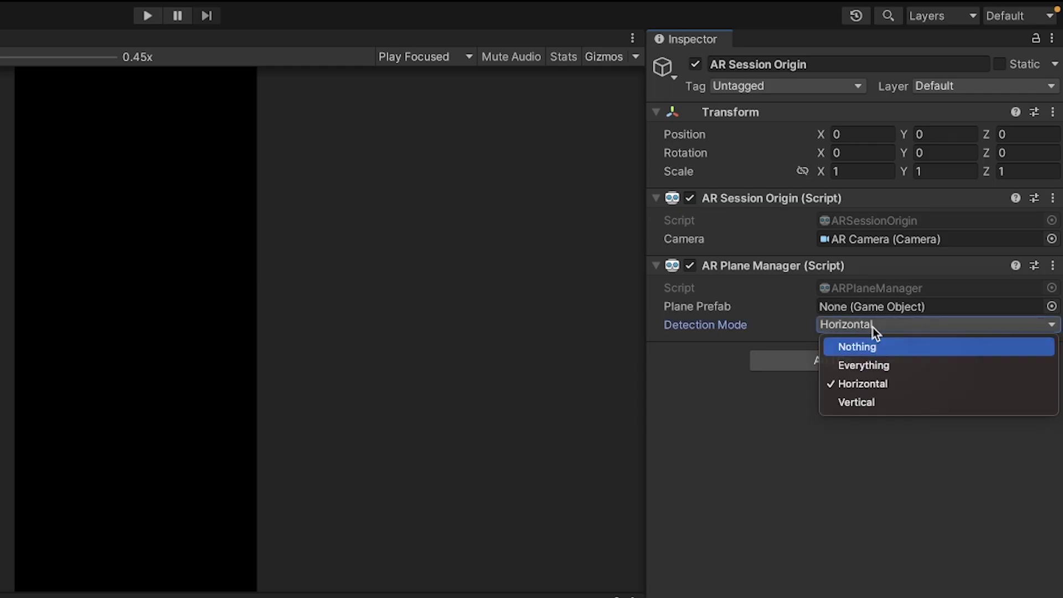
left_click(872, 328)
left_click(871, 324)
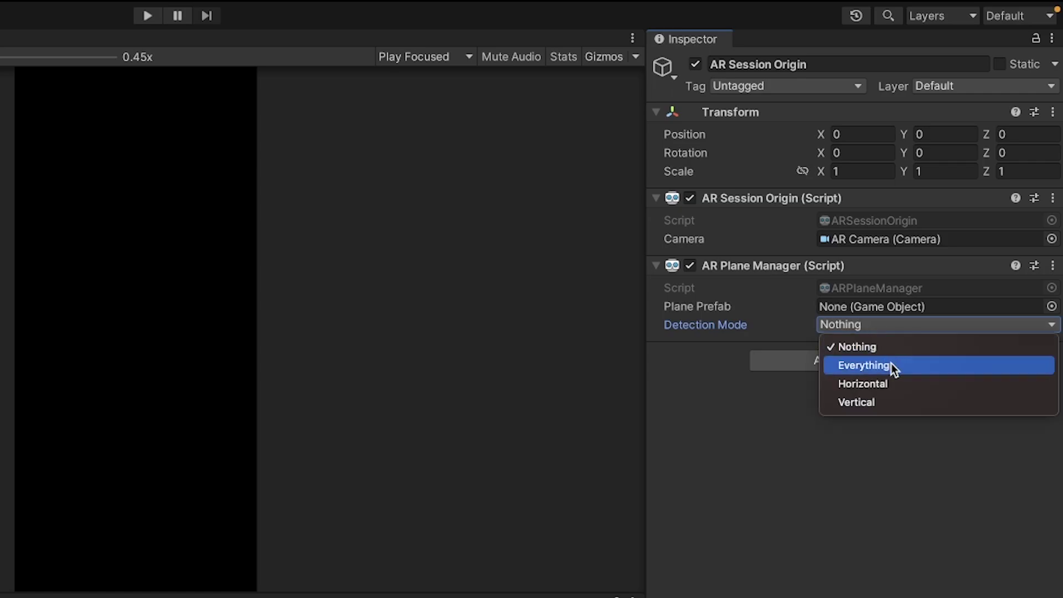
left_click(894, 398)
left_click(852, 328)
left_click(871, 367)
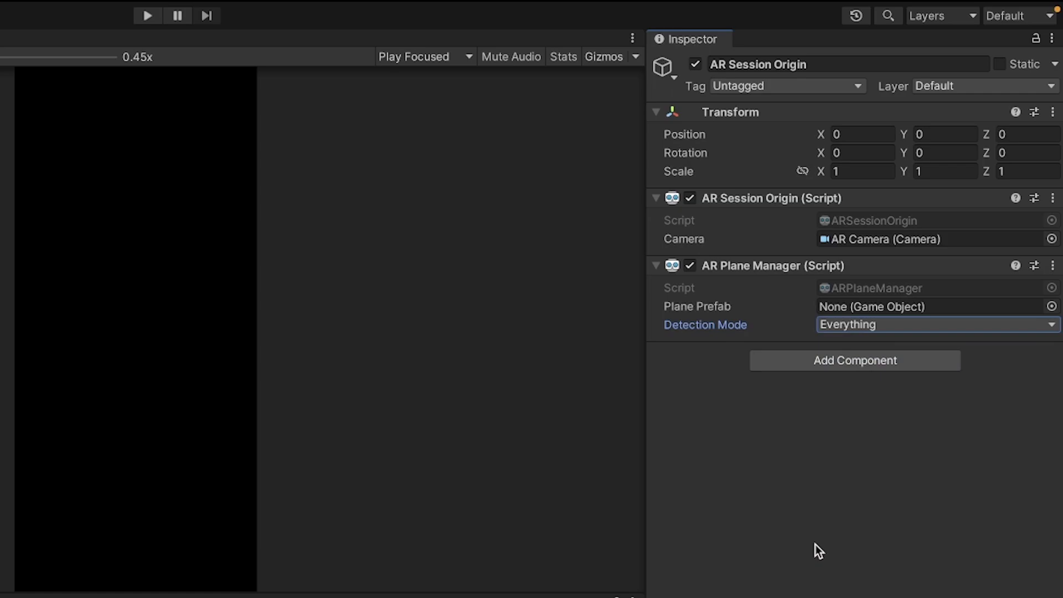
left_click(814, 544)
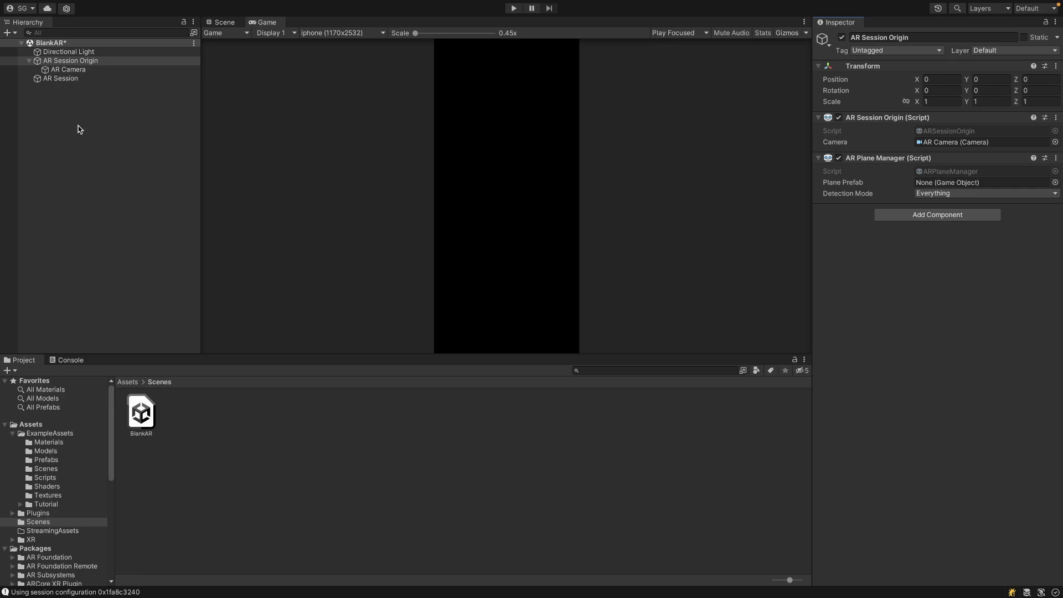
Add an XR > AR Default Plane object to the scene from the Hierarchy
right_click(78, 126)
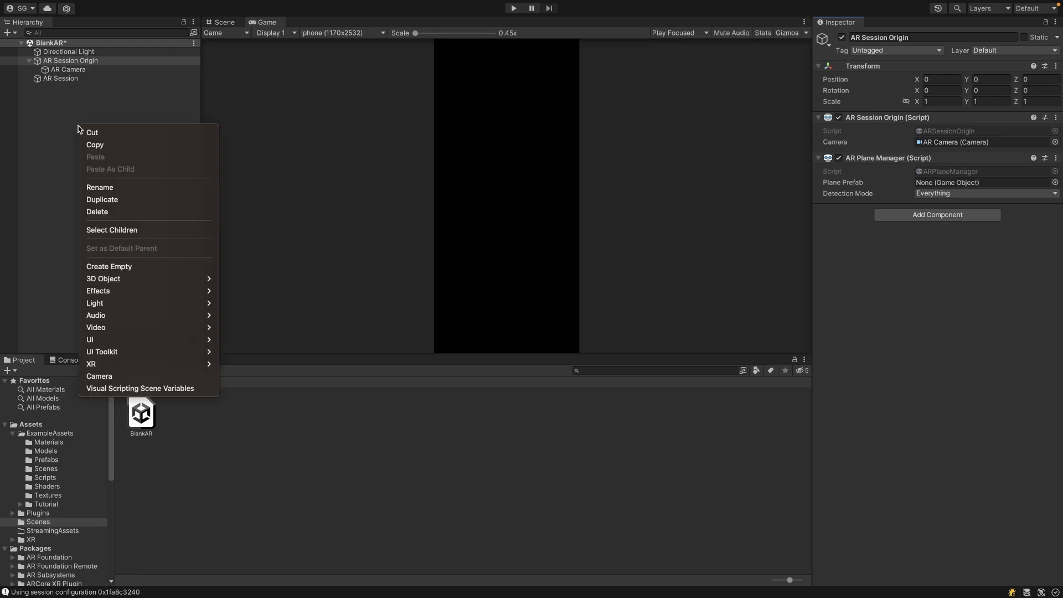
mouse_move(195, 364)
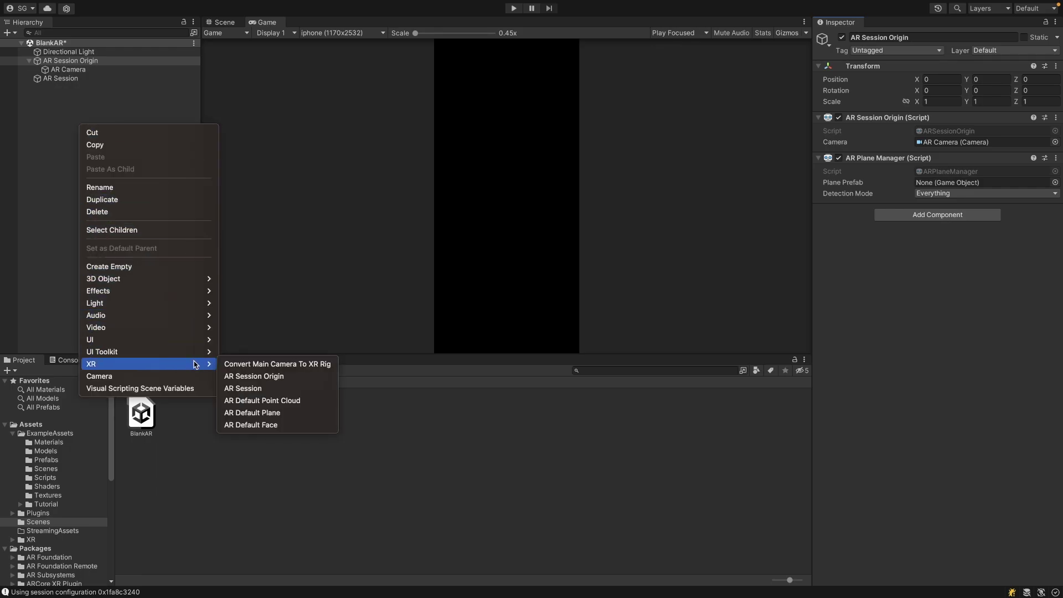
left_click(270, 413)
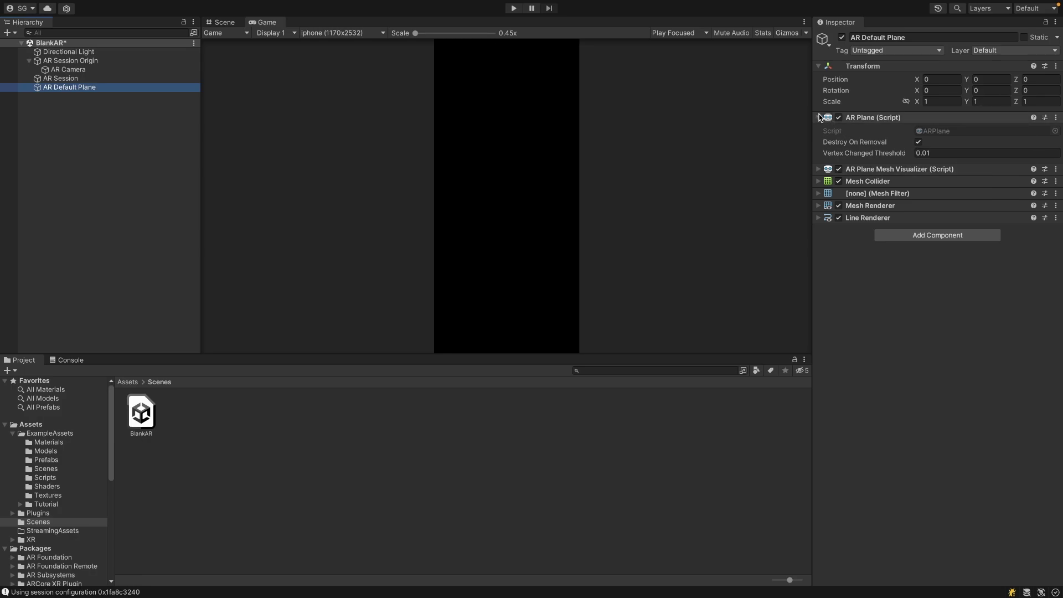
Review the plane's Mesh Collider, Mesh Filter, Mesh Renderer, Line Renderer and Mesh Visualizer settings
left_click(819, 181)
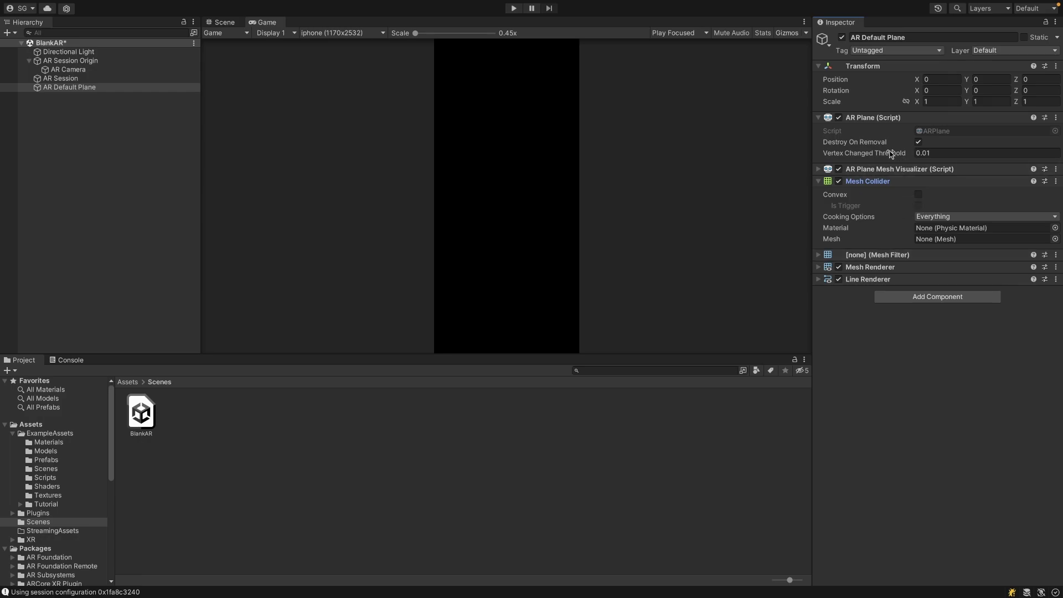
left_click(819, 258)
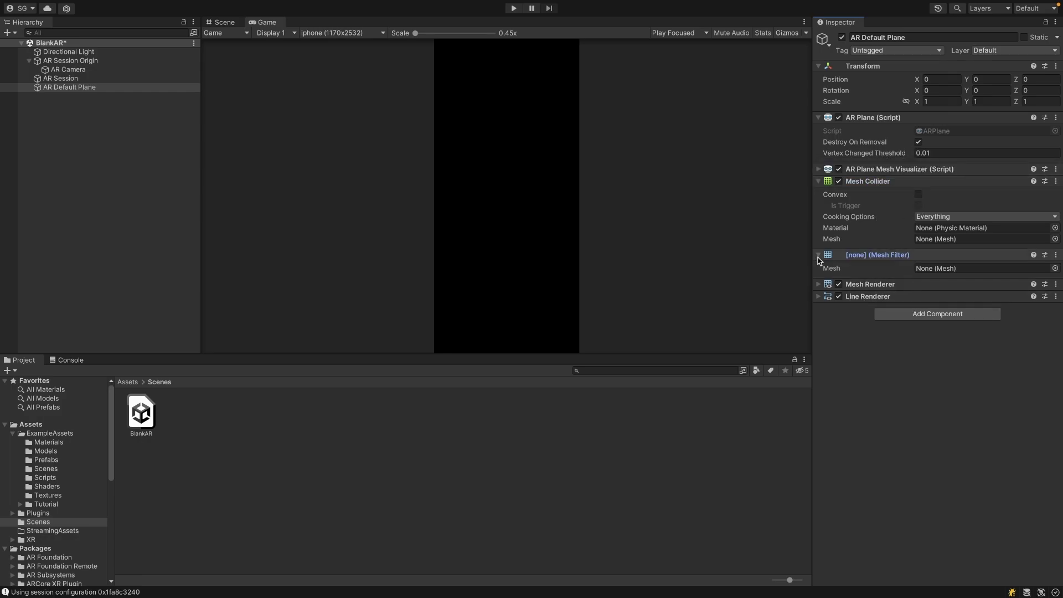
left_click(819, 258)
left_click(820, 267)
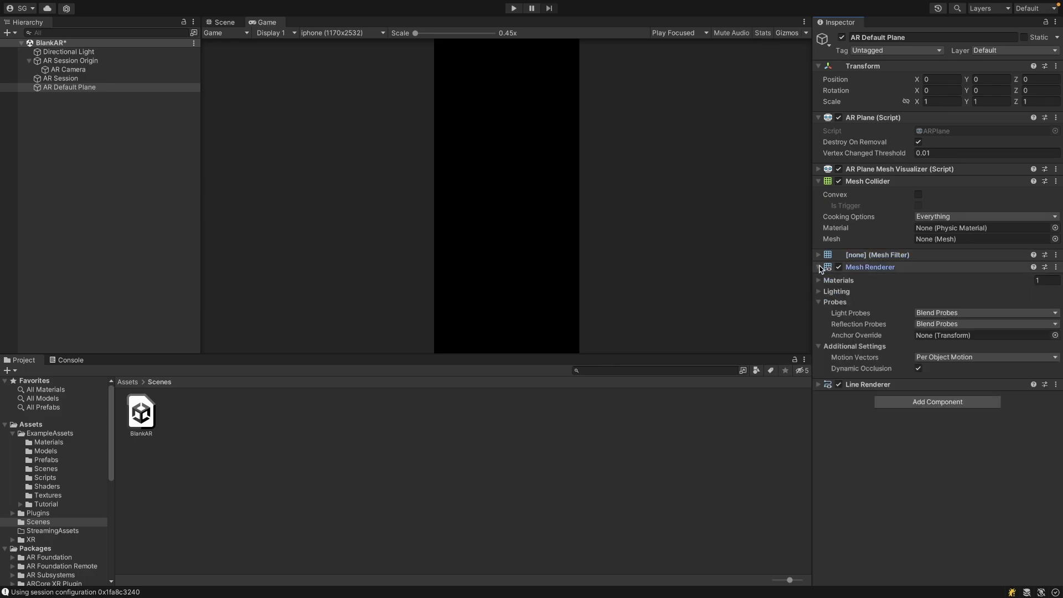
left_click(819, 267)
left_click(818, 279)
left_click(819, 279)
left_click(819, 279)
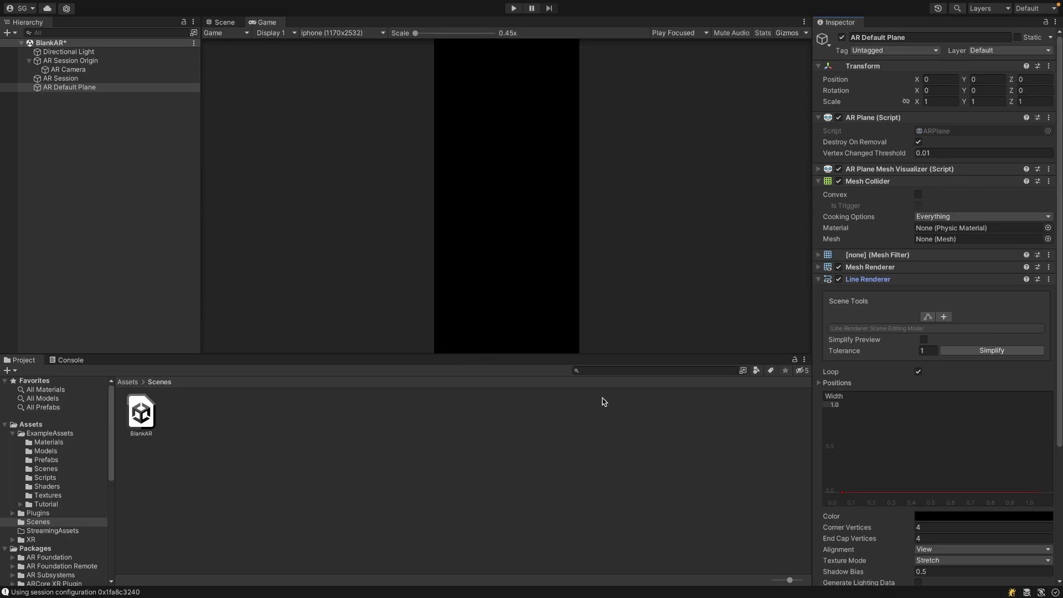
left_click(853, 169, "ctrl")
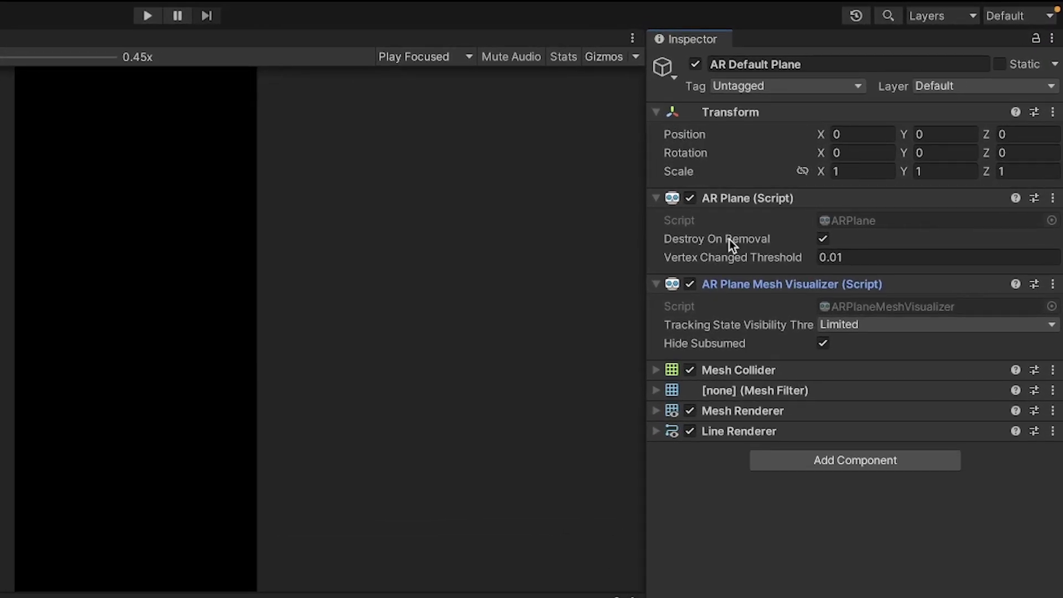
mouse_move(742, 243)
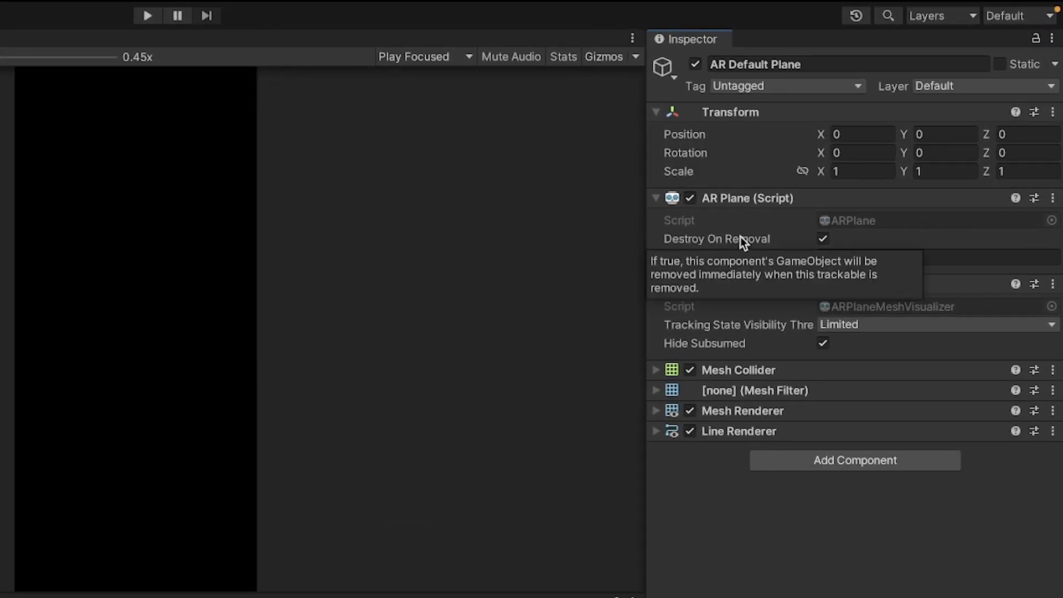
left_click(823, 239)
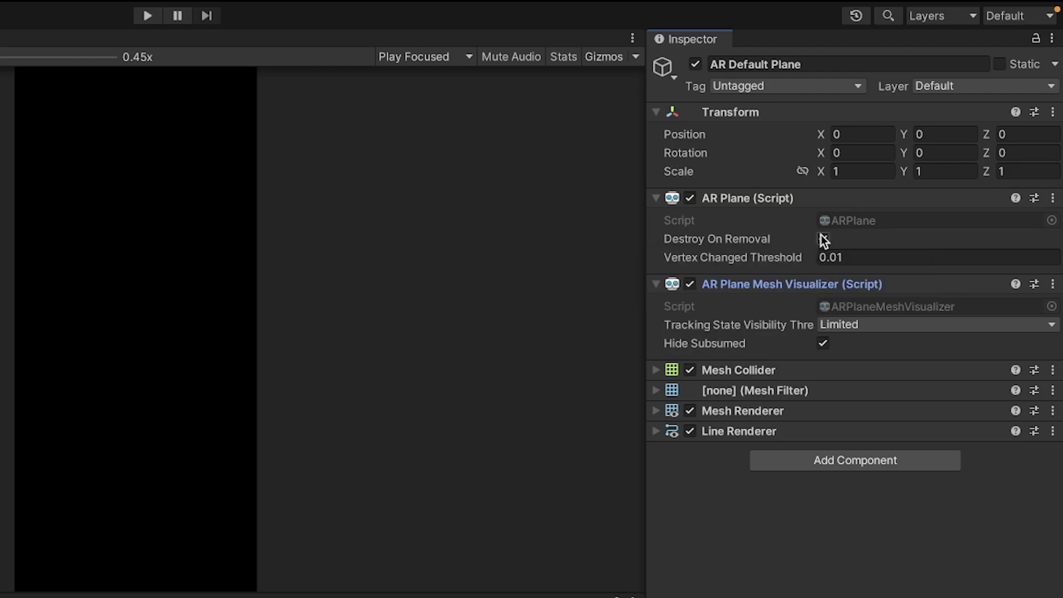
left_click(822, 239)
mouse_move(762, 259)
right_click(761, 197)
left_click(827, 398)
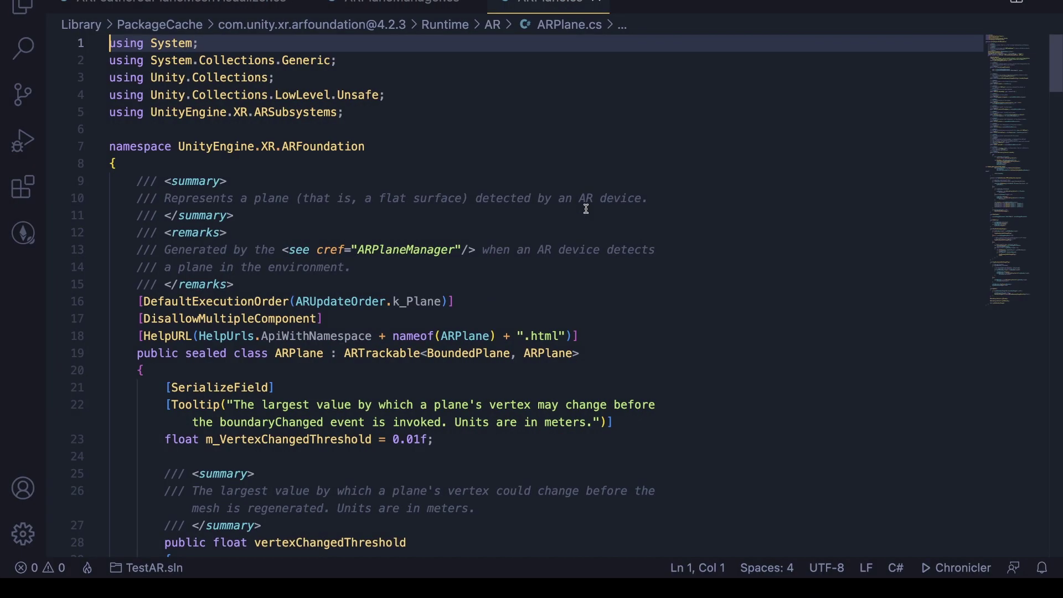
scroll(586, 209, "down", 10)
scroll(584, 219, "up", 2)
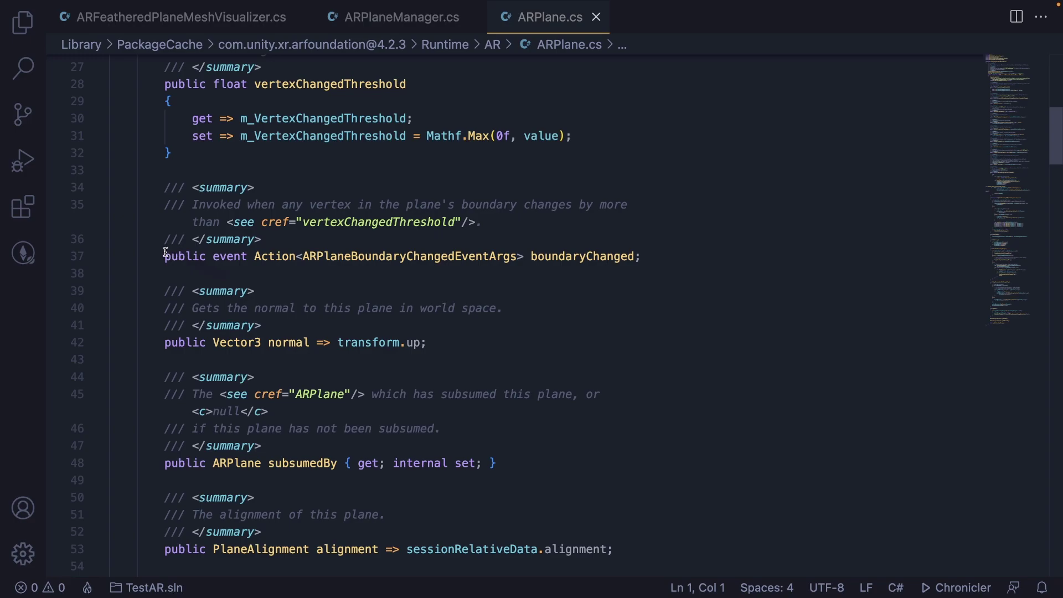
left_click_drag(166, 254, 347, 255)
double_click(475, 255)
double_click(538, 257)
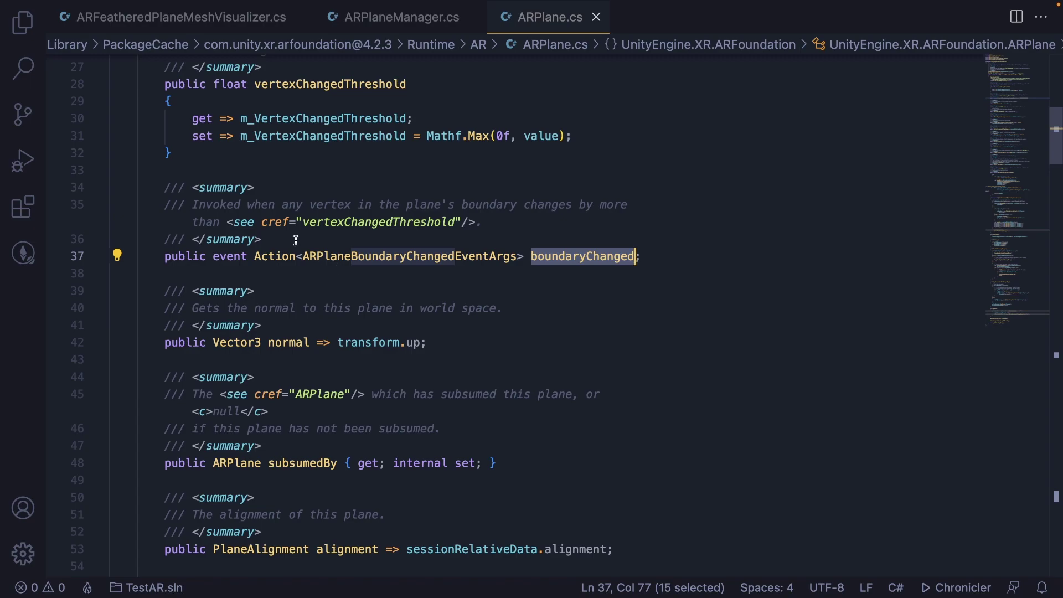
left_click_drag(303, 256, 519, 250)
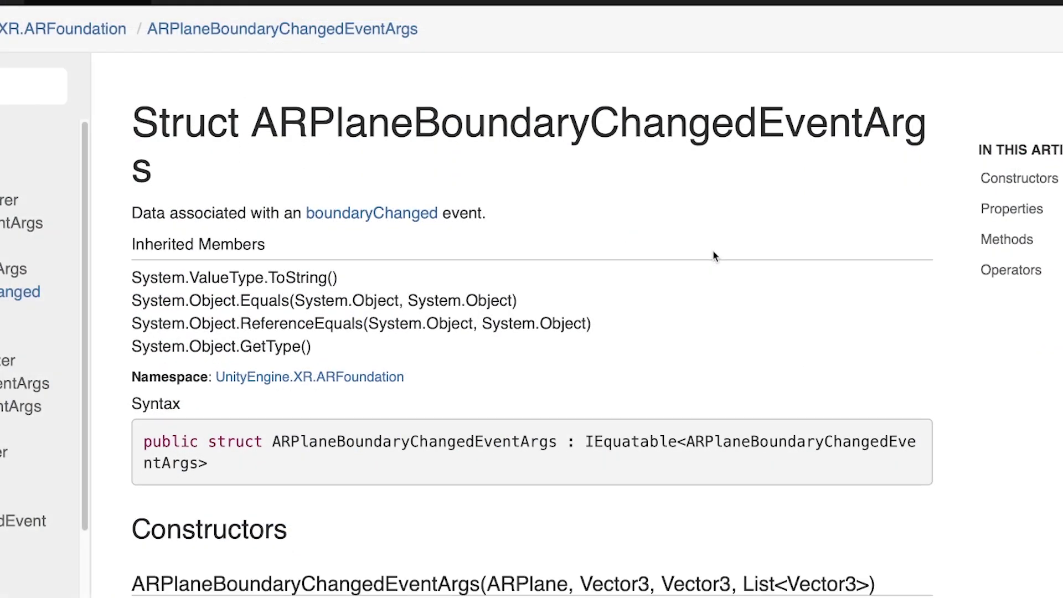
scroll(712, 252, "down", 4)
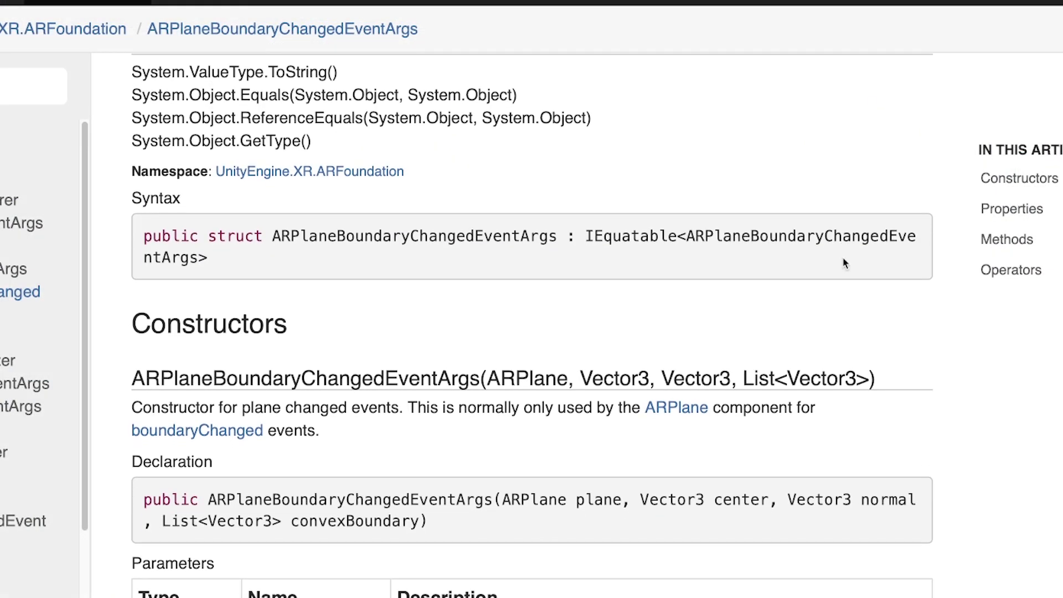
scroll(565, 238, "down", 5)
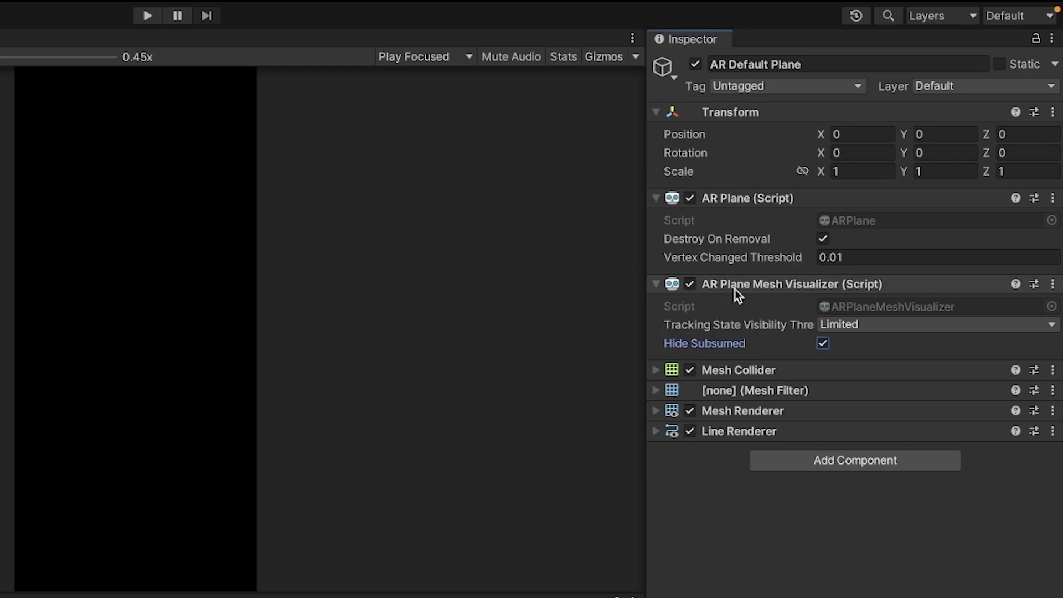
mouse_move(748, 324)
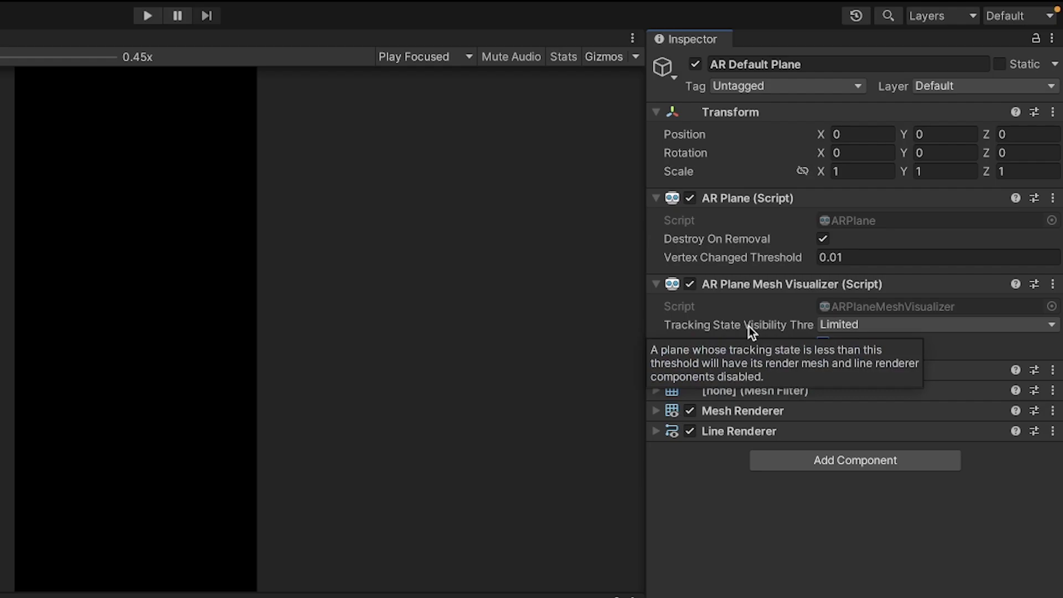
left_click(852, 325)
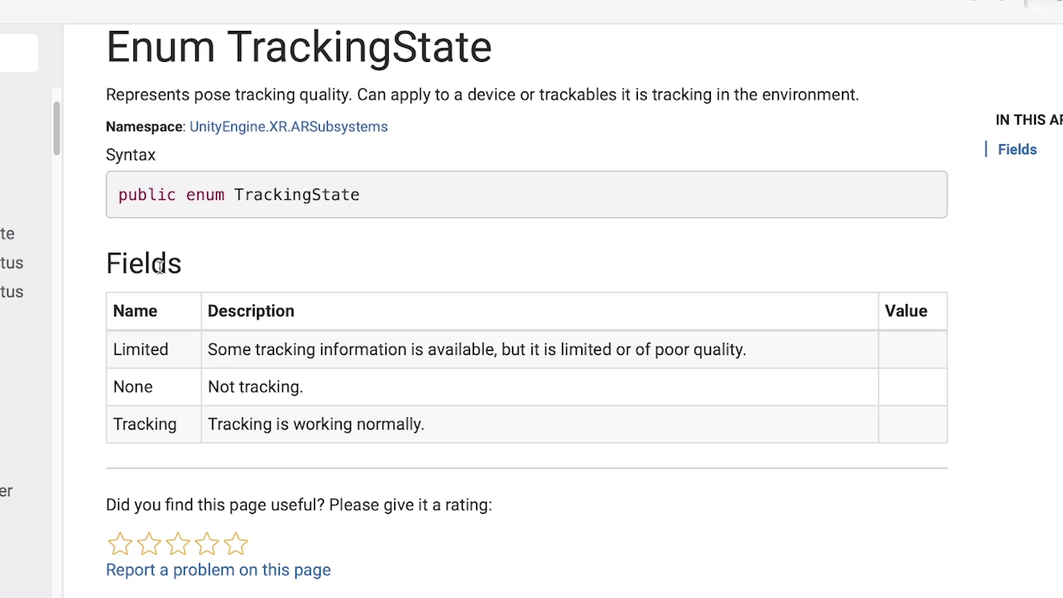
left_click_drag(215, 348, 700, 343)
left_click_drag(166, 427, 223, 424)
left_click(371, 425)
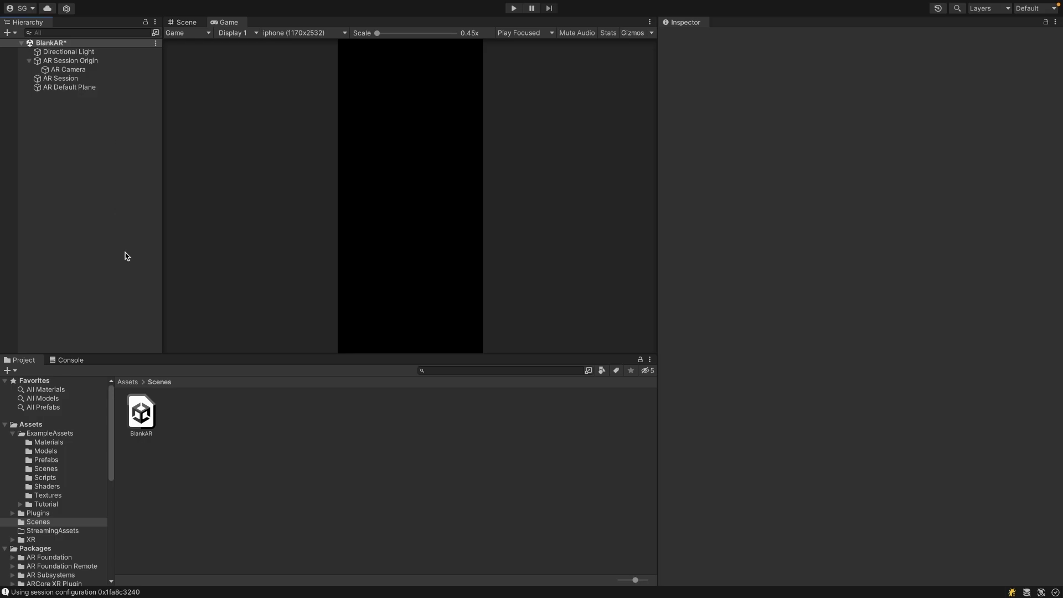
Create a new folder named Prefabs in Assets
left_click(136, 385)
right_click(188, 469)
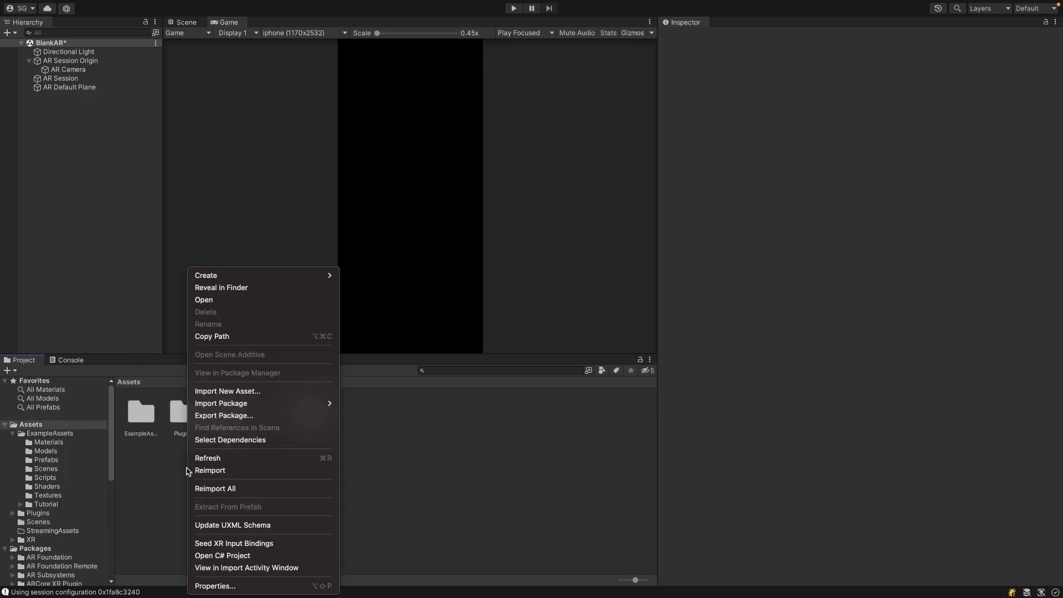
mouse_move(264, 273)
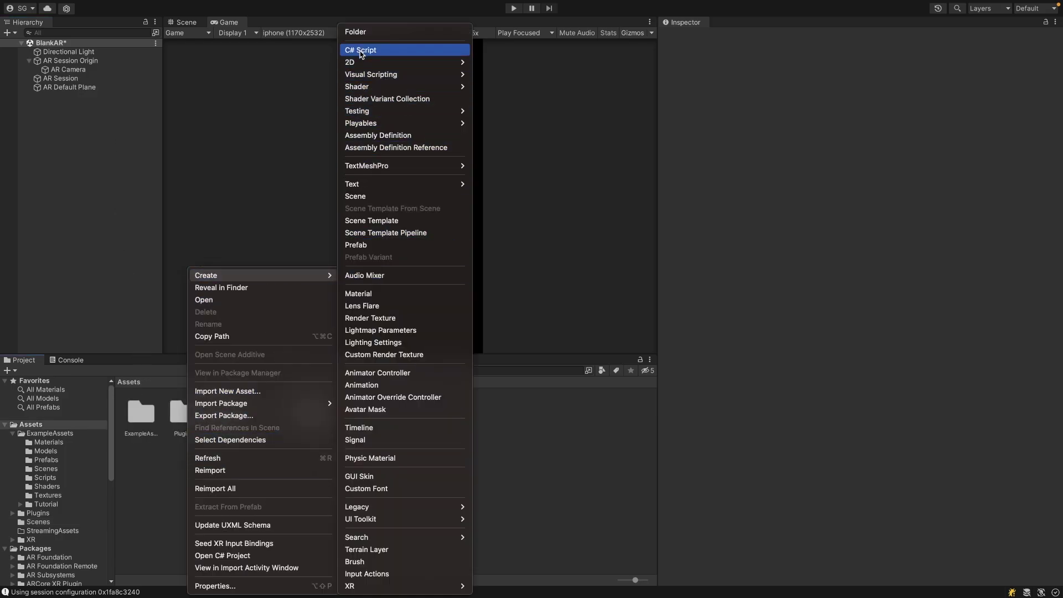
left_click(356, 31)
type("Prefab")
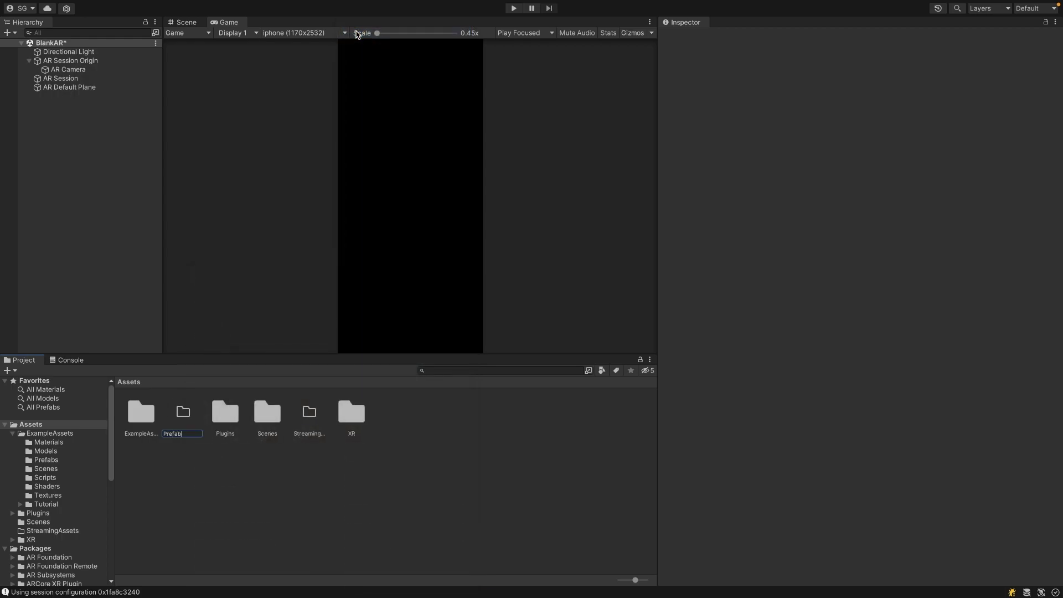
type("s")
key("Return")
Save AR Default Plane as a prefab in Prefabs and delete the scene copy
left_click_drag(69, 89, 258, 489)
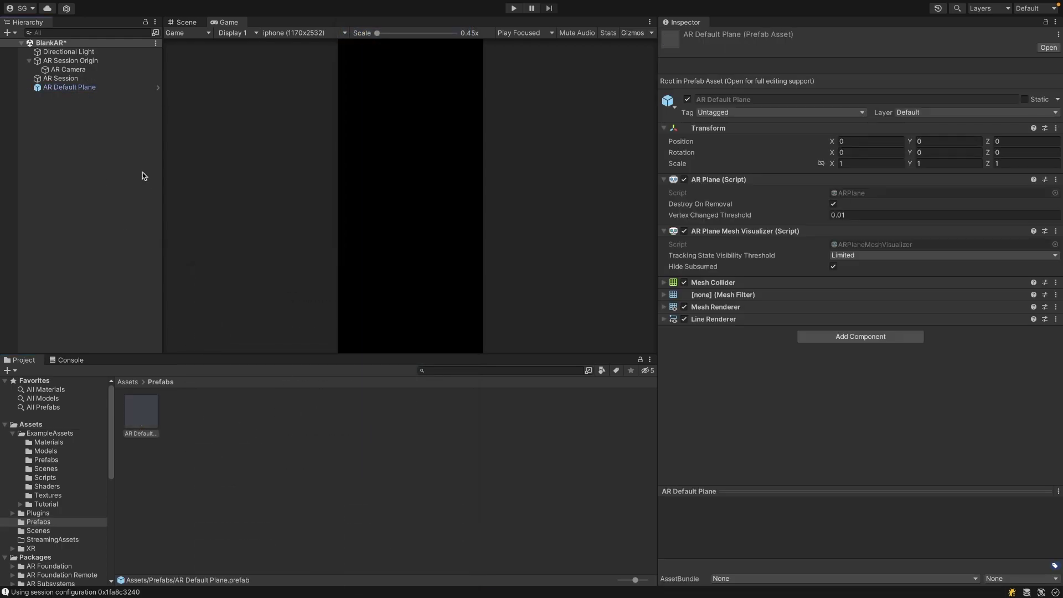
left_click(81, 89)
right_click(81, 89)
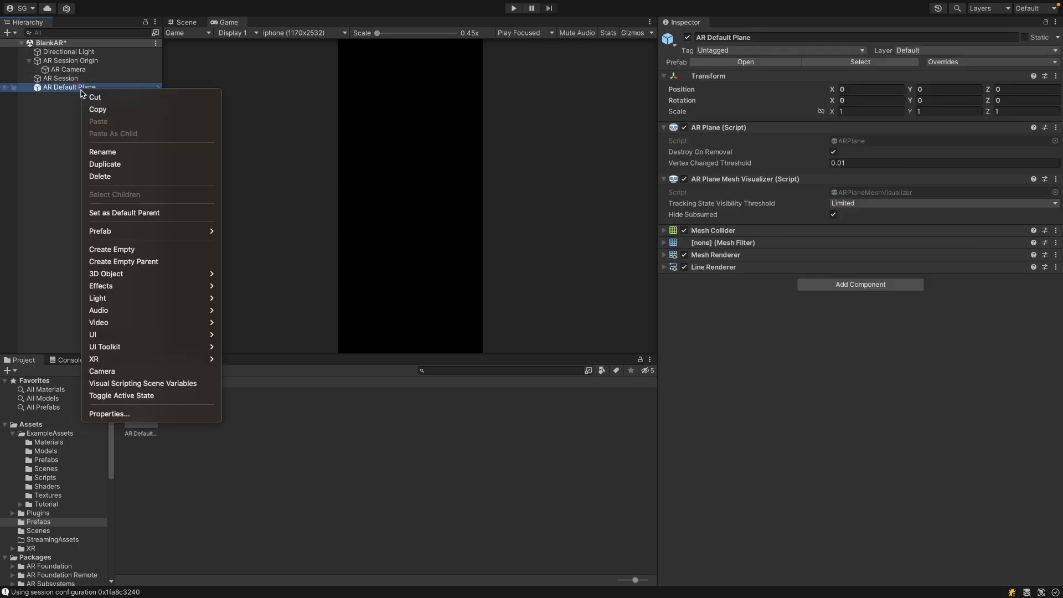
left_click(108, 176)
Assign the AR Default Plane prefab as AR Session Origin's Plane Prefab and enter Play mode
left_click(61, 65)
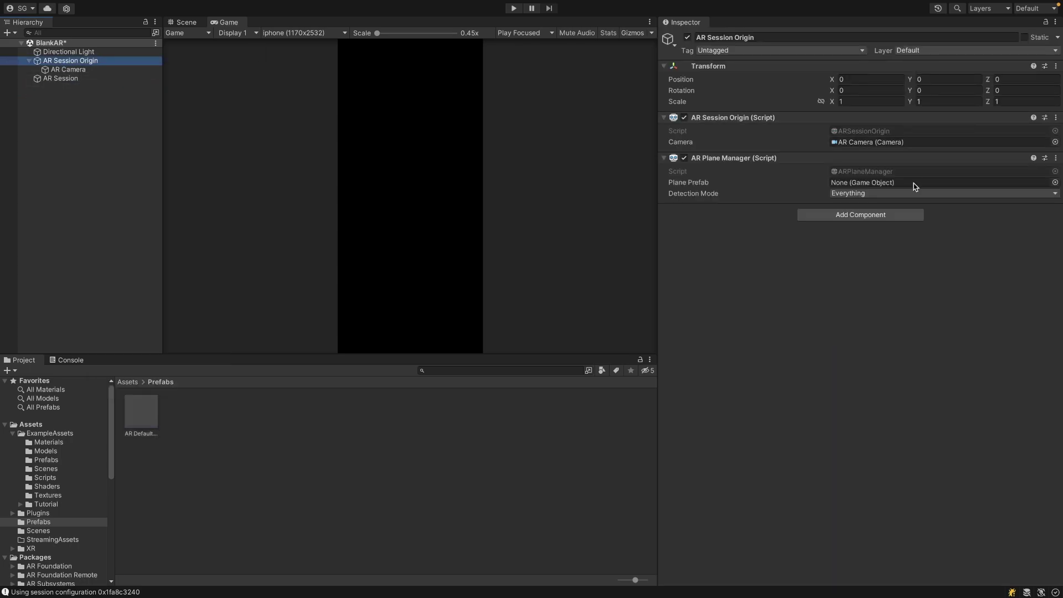
left_click_drag(140, 414, 978, 188)
key("ctrl+p")
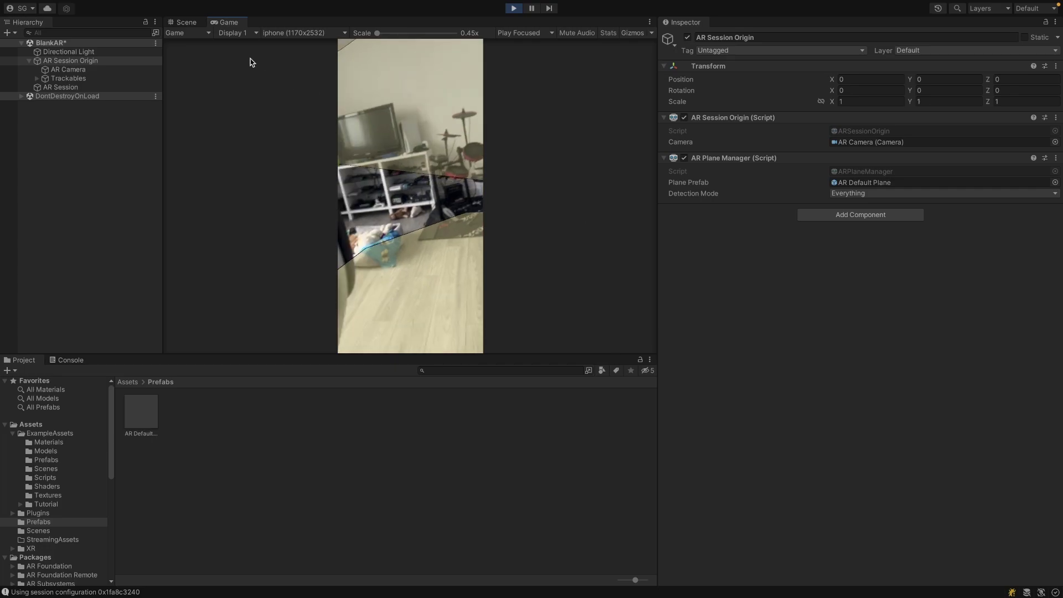
In the Scene view, zoom toward the detected planes and select the three ARPlane trackables
left_click(184, 23)
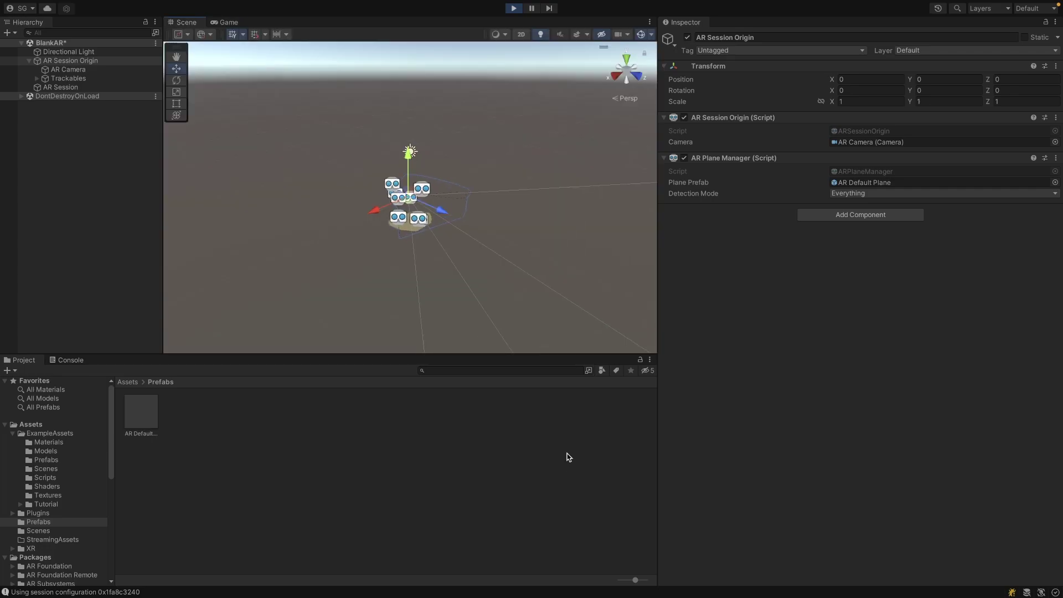
scroll(481, 349, "up", 5)
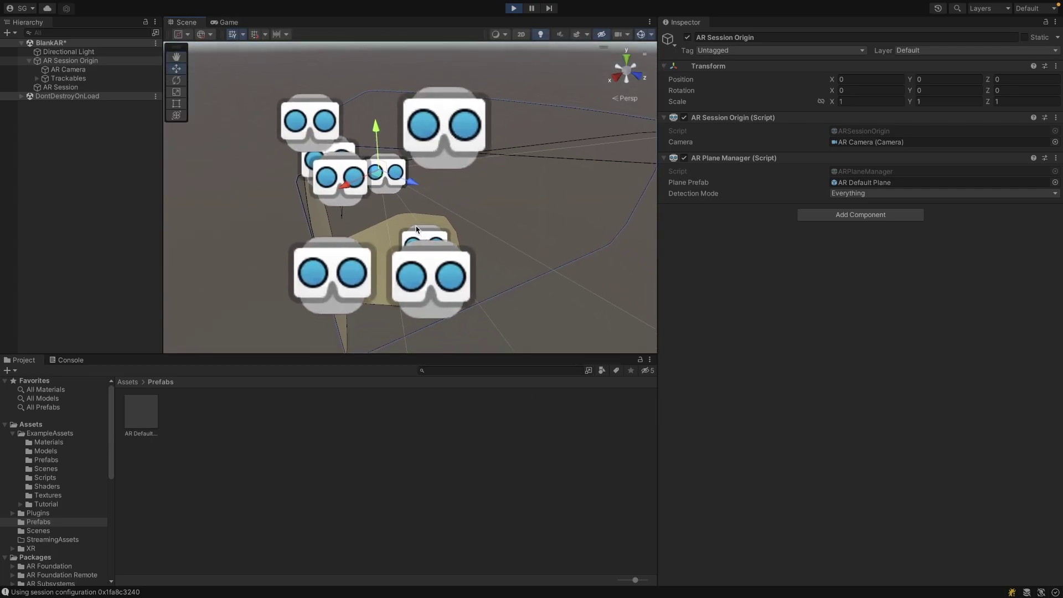
left_click(414, 227)
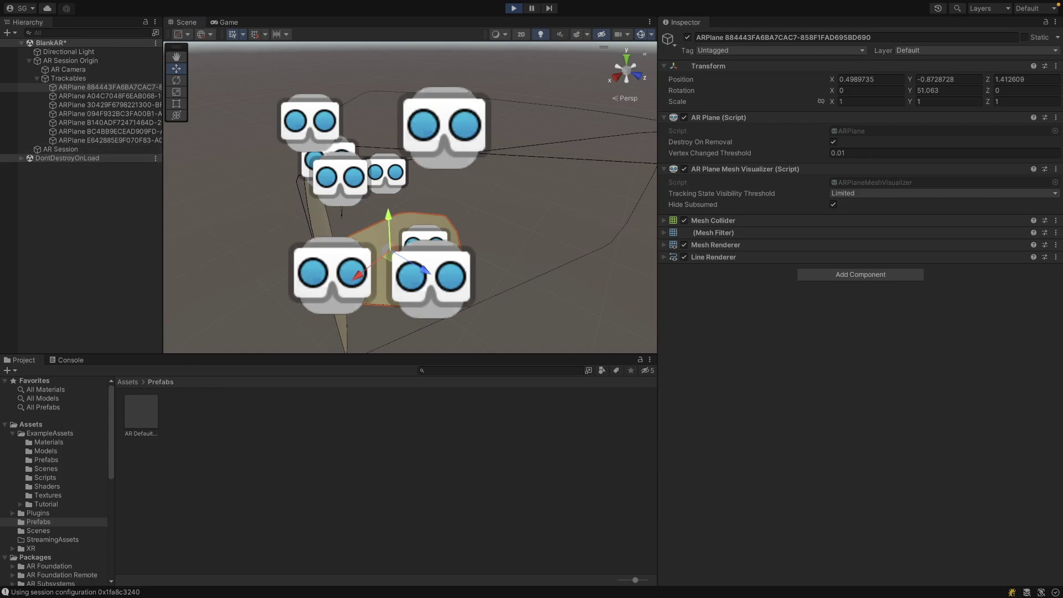
left_click(82, 78)
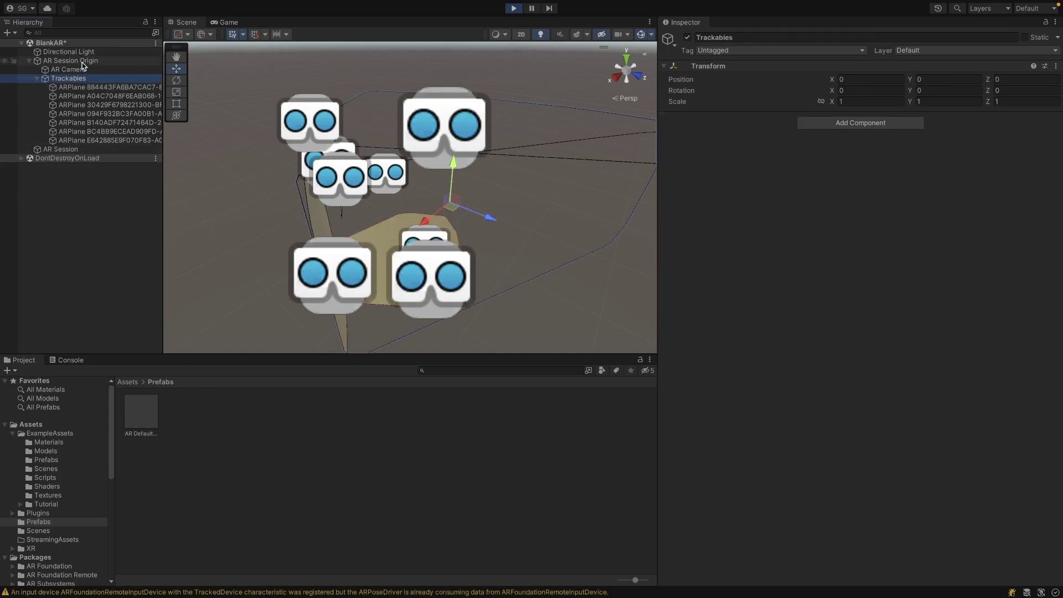
left_click(99, 88)
left_click(96, 97)
left_click(101, 105)
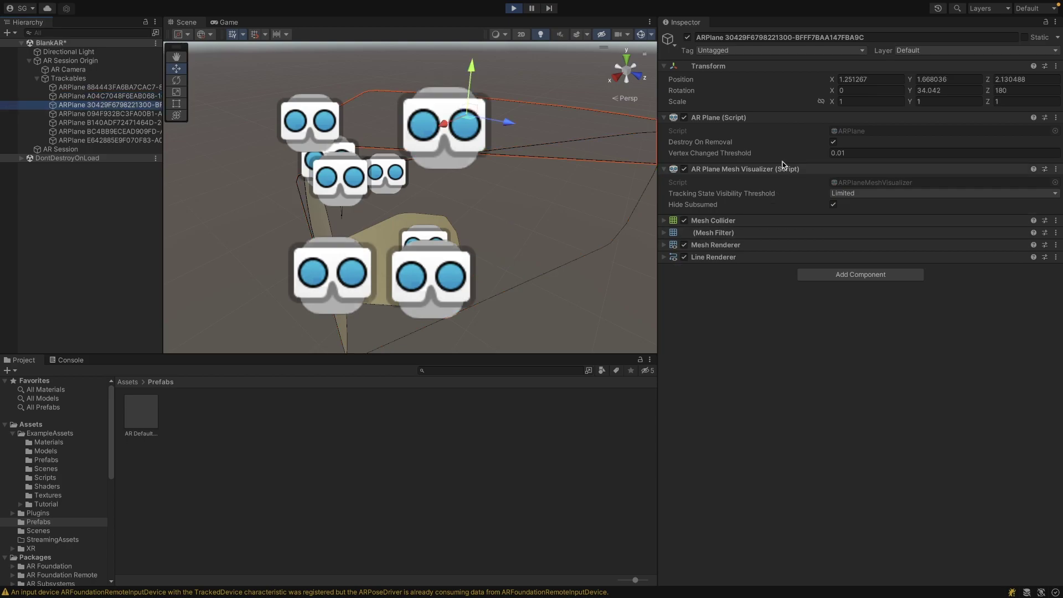
right_click_drag(501, 157, 487, 281)
Exit Play mode and open the AR Plane Manager script via Edit Script
key("ctrl+p")
left_click(119, 62)
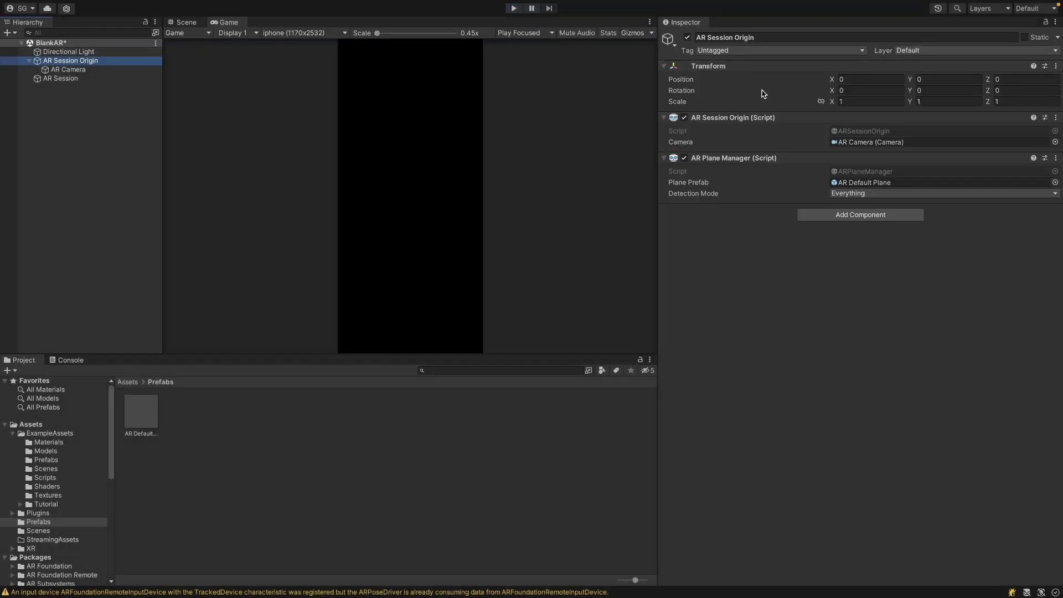
right_click(741, 160)
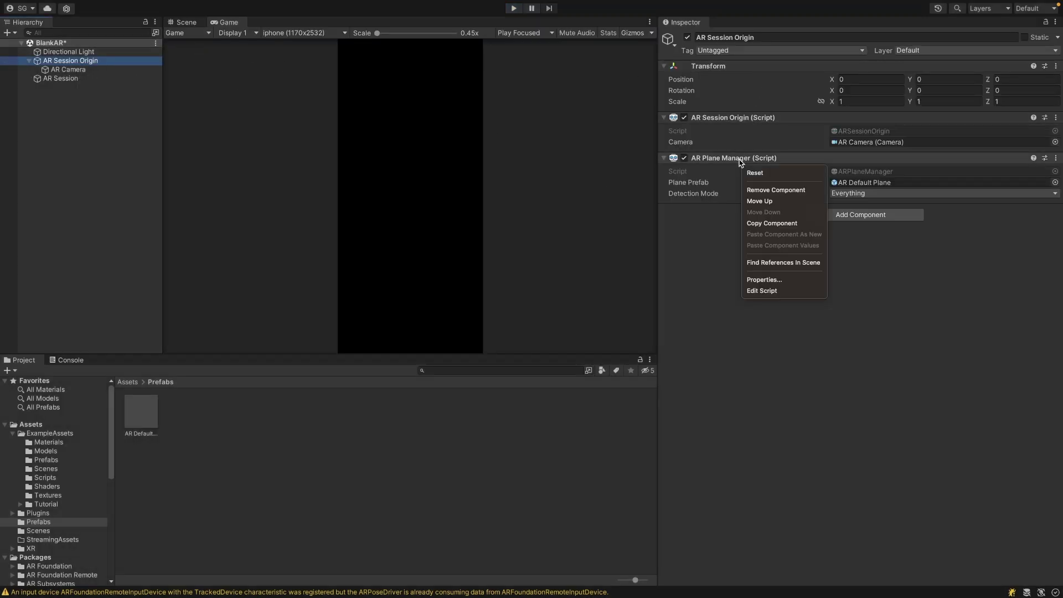
left_click(781, 291)
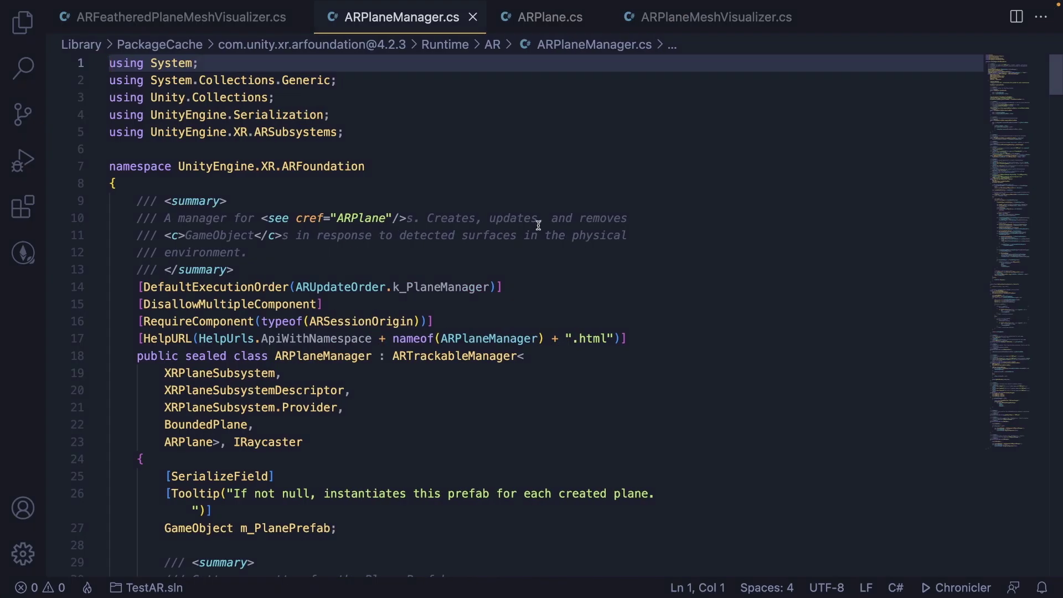
Read the planesChanged event on line 78 of ARPlaneManager.cs, then return to Unity
scroll(538, 244, "down", 15)
scroll(537, 260, "down", 7)
double_click(540, 216)
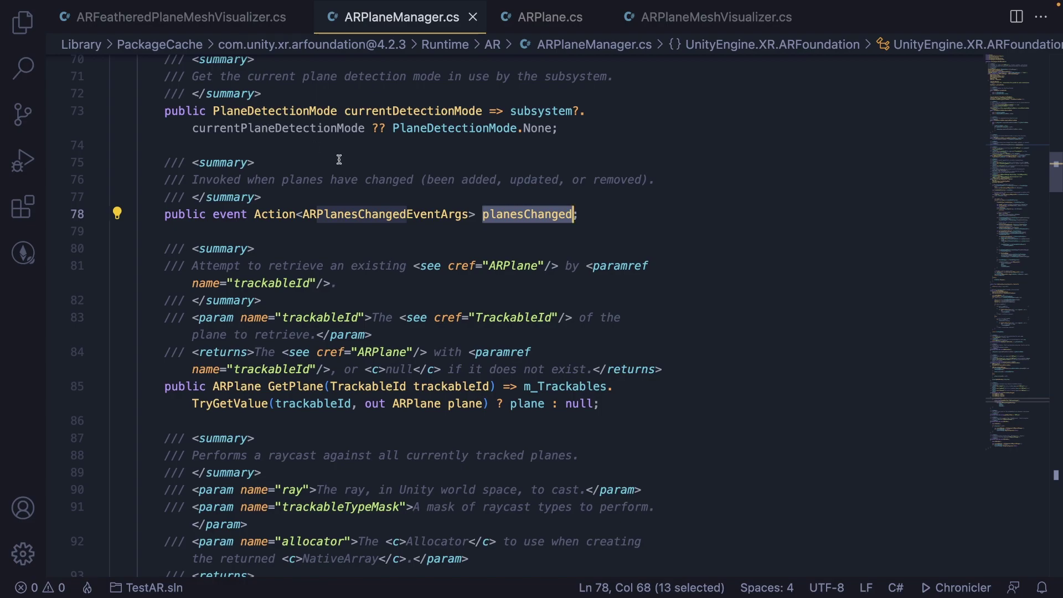
left_click_drag(255, 214, 312, 214)
key("End")
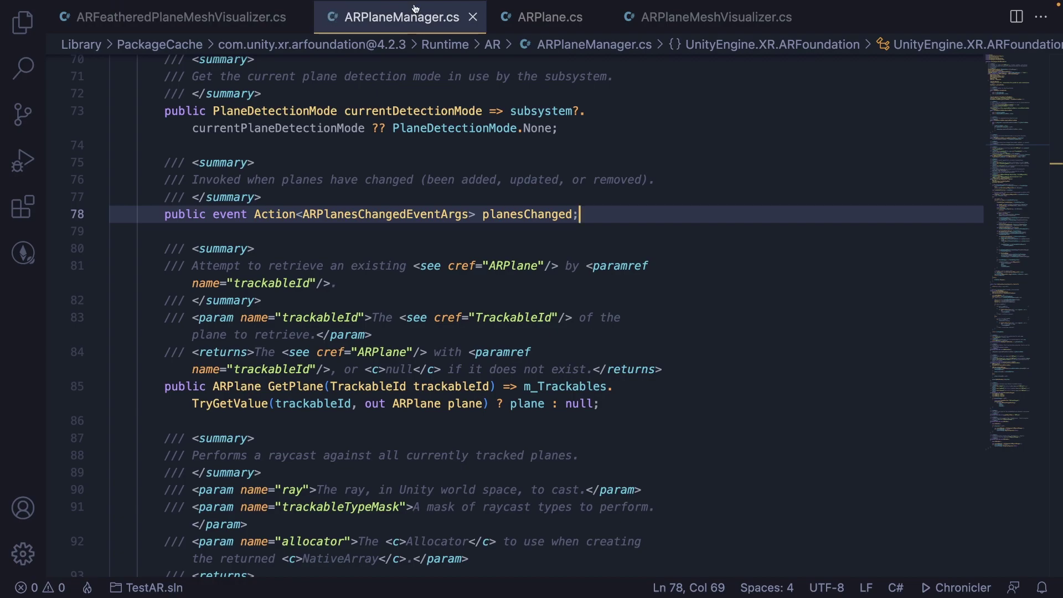
left_click(635, 266)
double_click(507, 214)
left_click(578, 214)
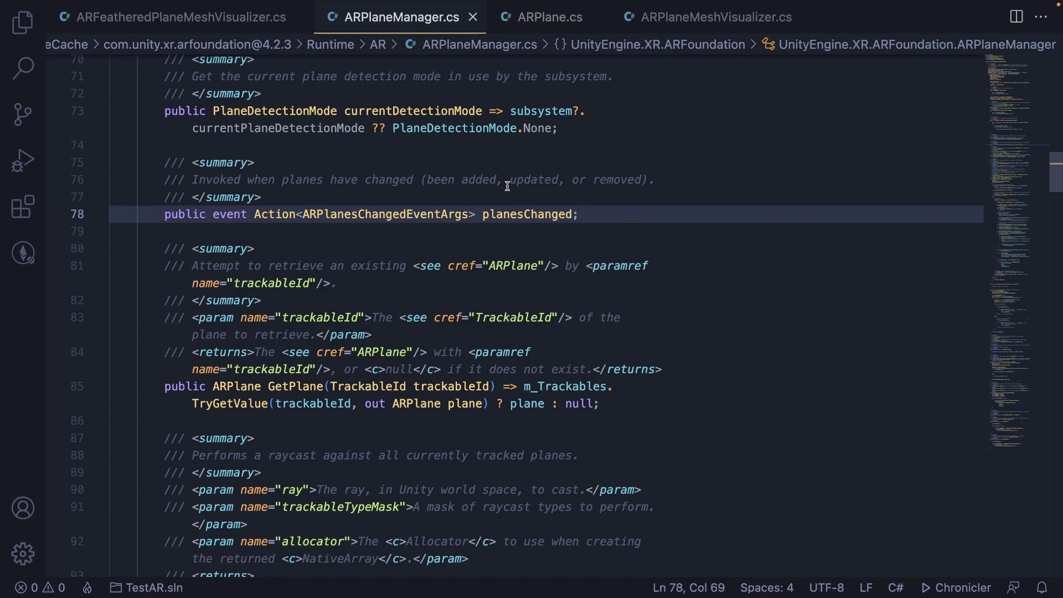
key("super+Tab")
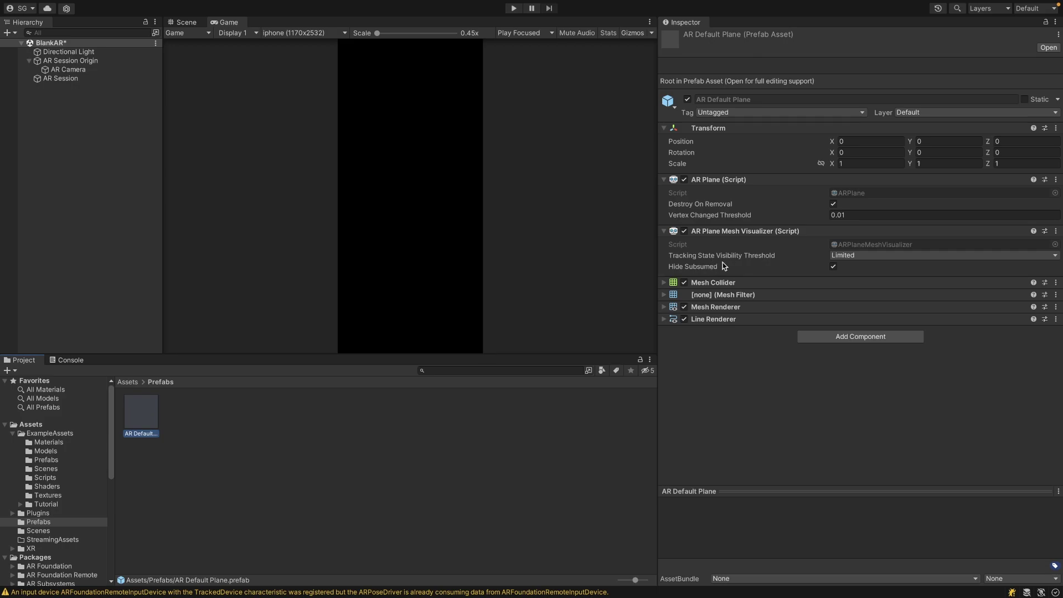
Review the AR Default Plane prefab's Line Renderer settings
left_click(666, 319)
scroll(725, 325, "down", 3)
scroll(722, 298, "down", 10)
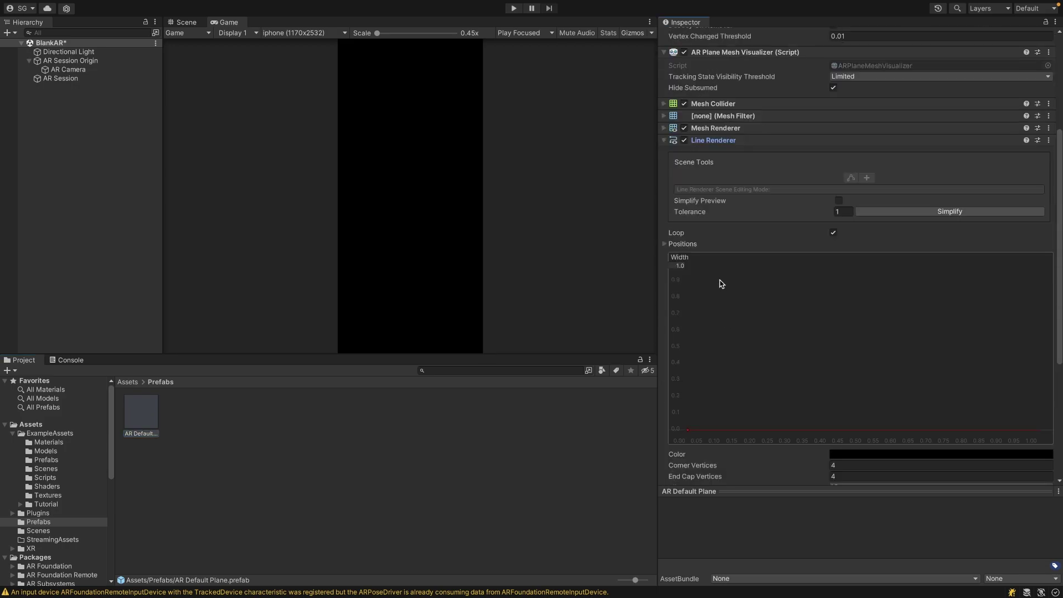
scroll(808, 465, "up", 8)
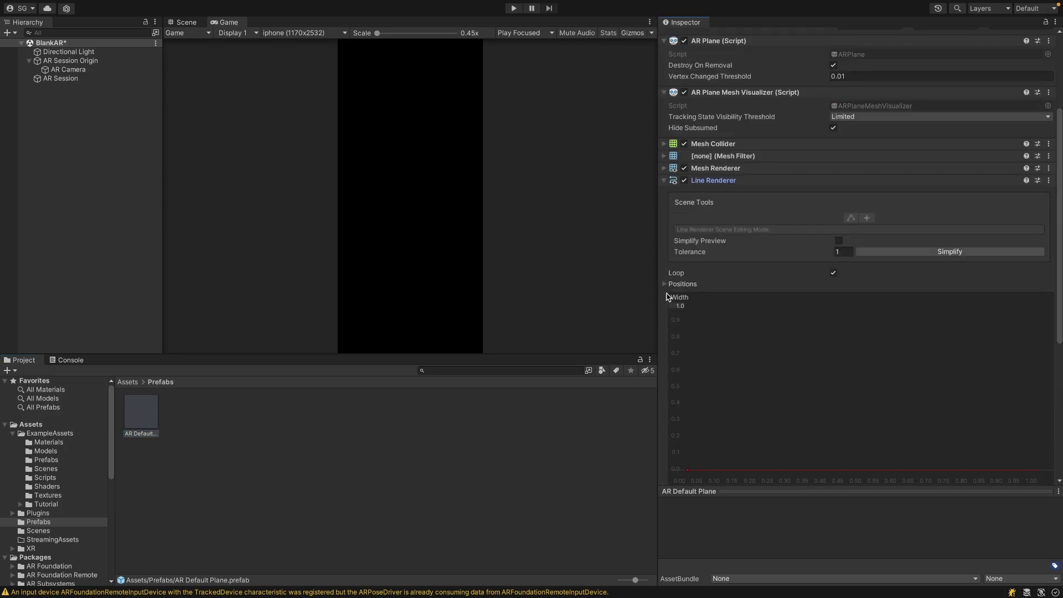
scroll(748, 266, "up", 5)
left_click(664, 319)
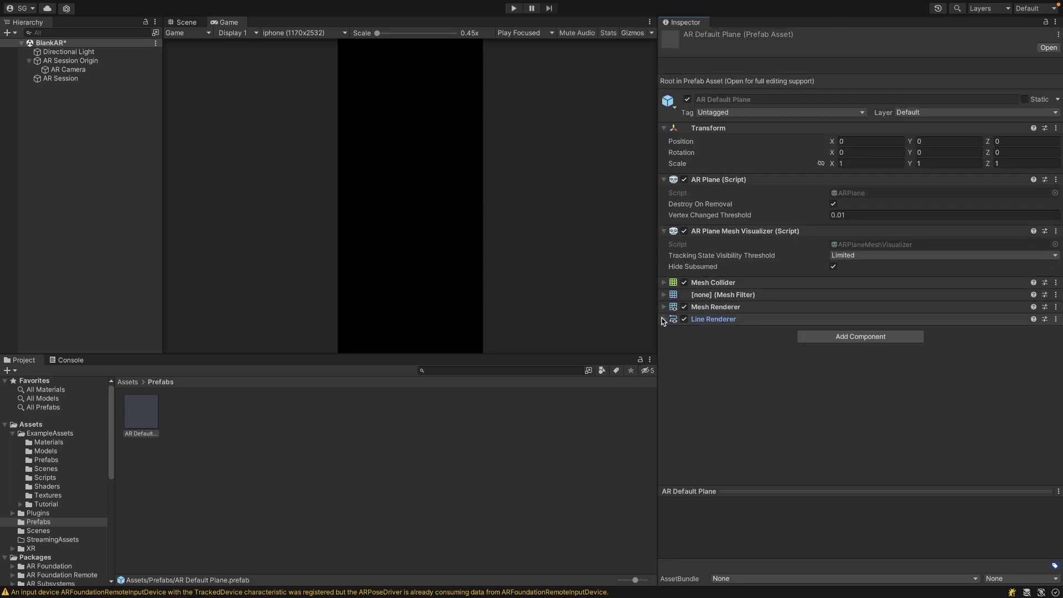
Locate the Mesh Renderer's DebugPlane material in the project, then go up to the Packages folder
left_click(664, 307)
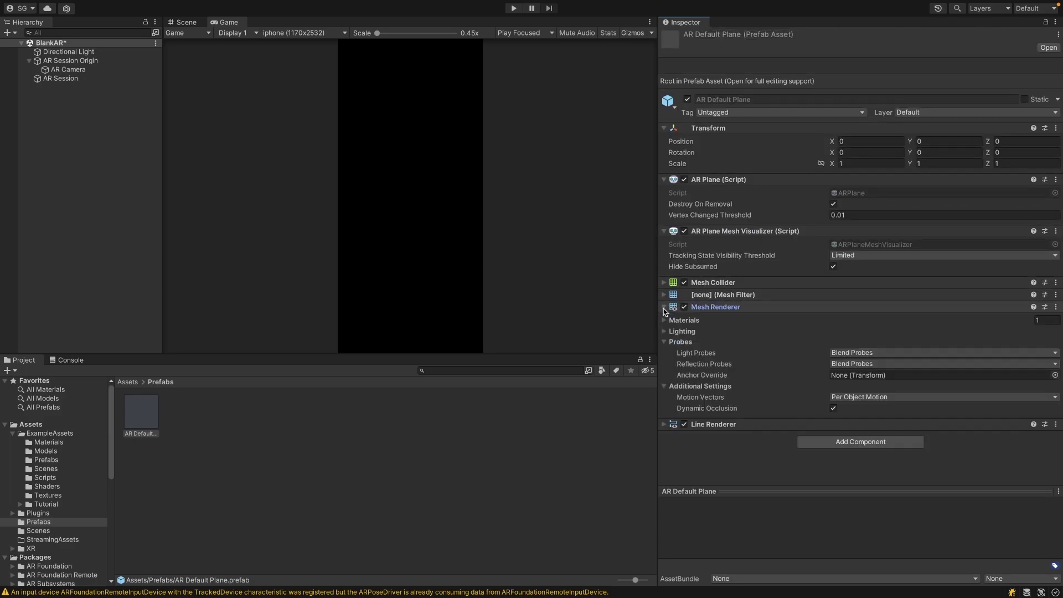
left_click(664, 321)
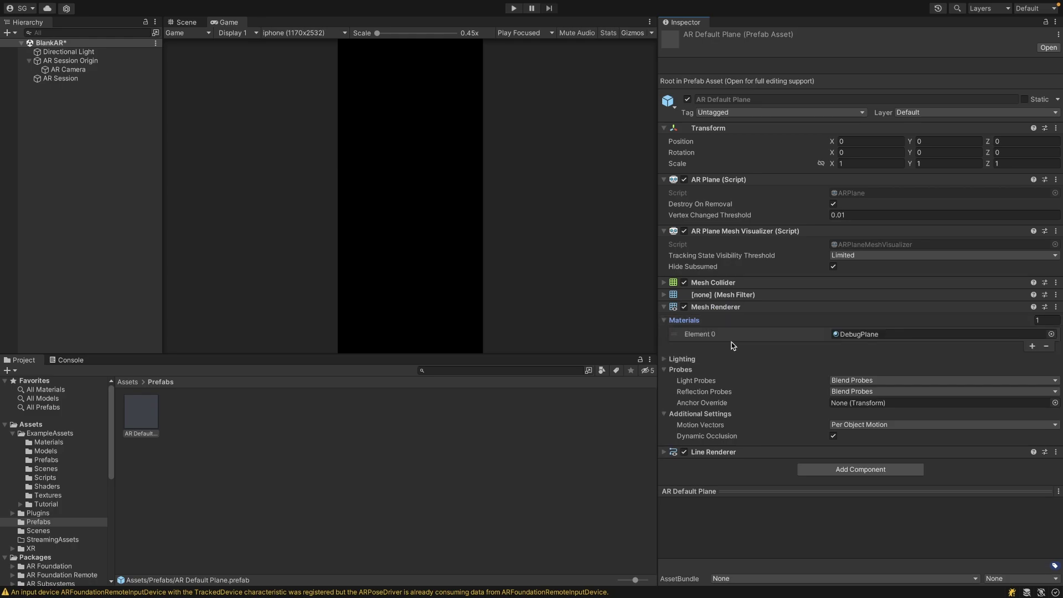
left_click(884, 336)
left_click(194, 407)
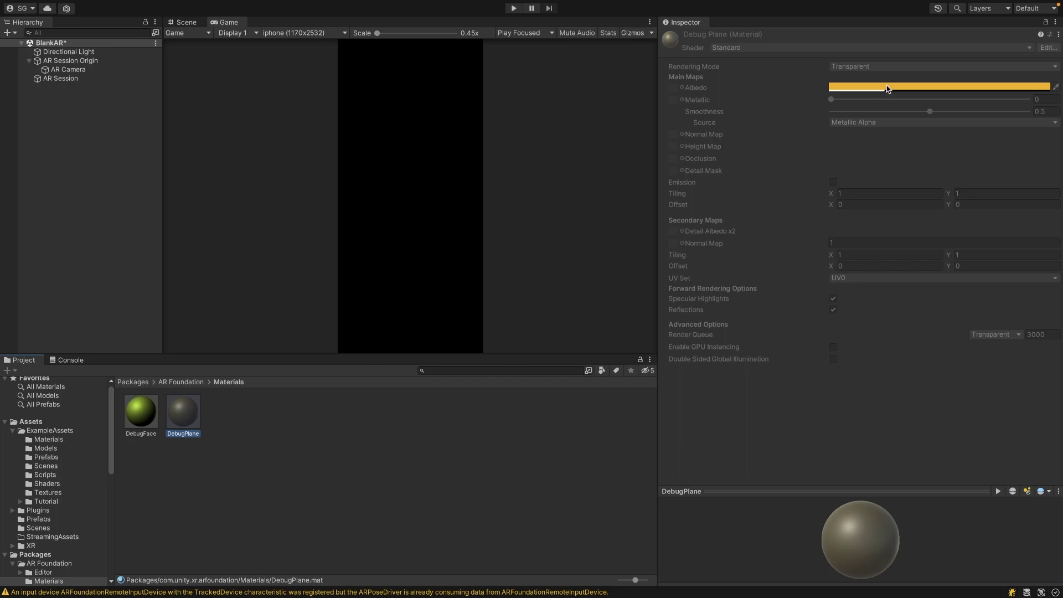
left_click(110, 103)
left_click(139, 382)
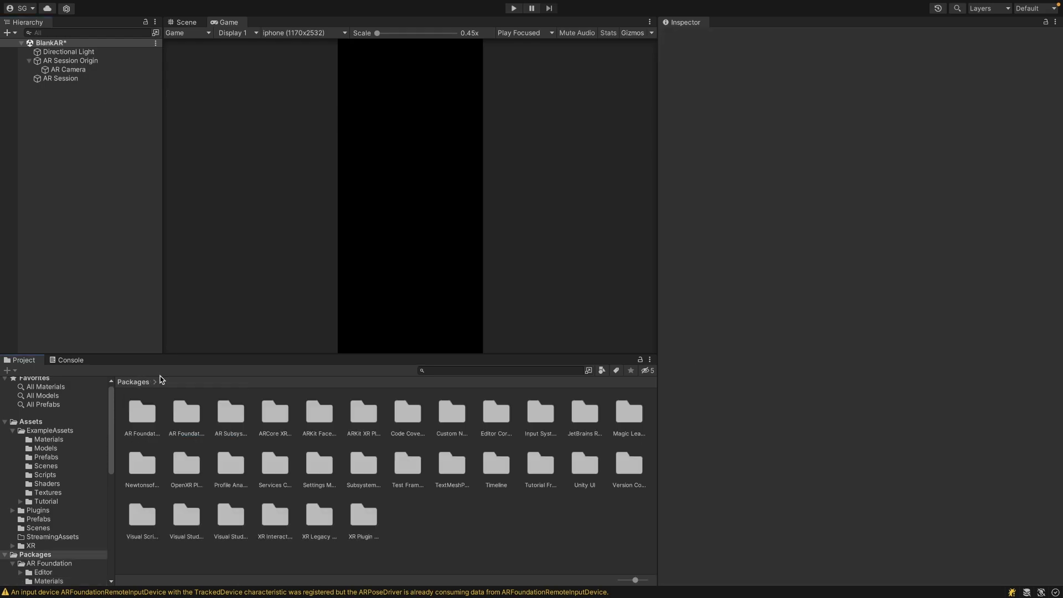
Browse to Assets/ExampleAssets/Prefabs and inspect the example ARPlane prefab
left_click(47, 424)
double_click(141, 414)
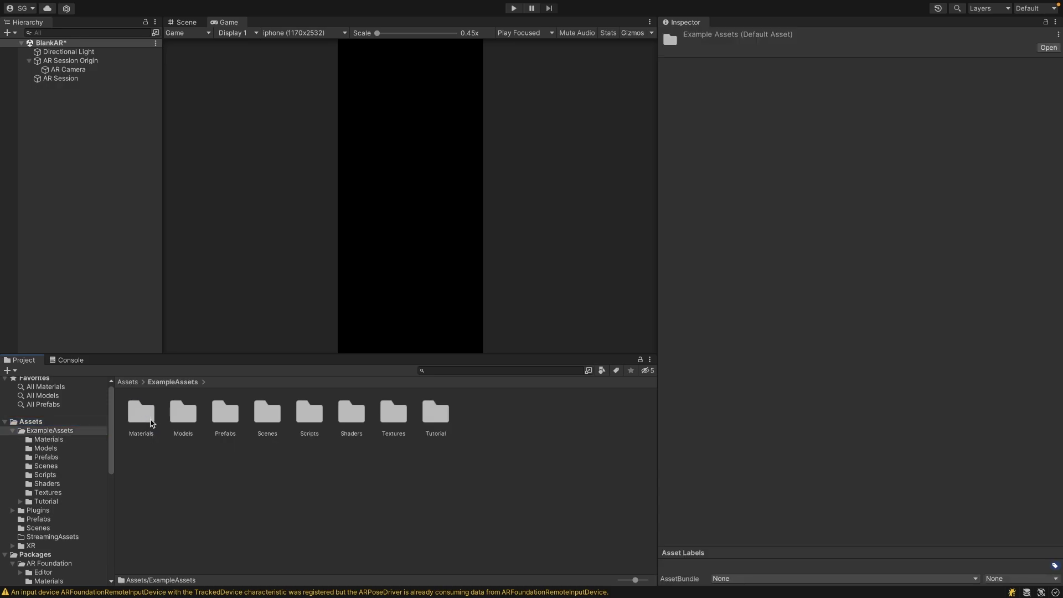
double_click(225, 415)
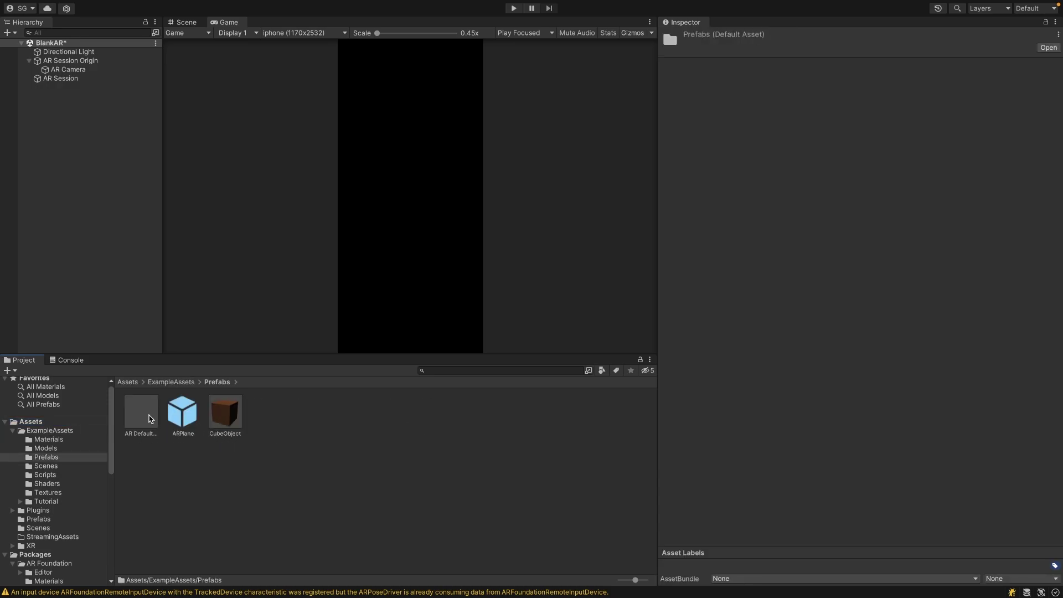
left_click(172, 415)
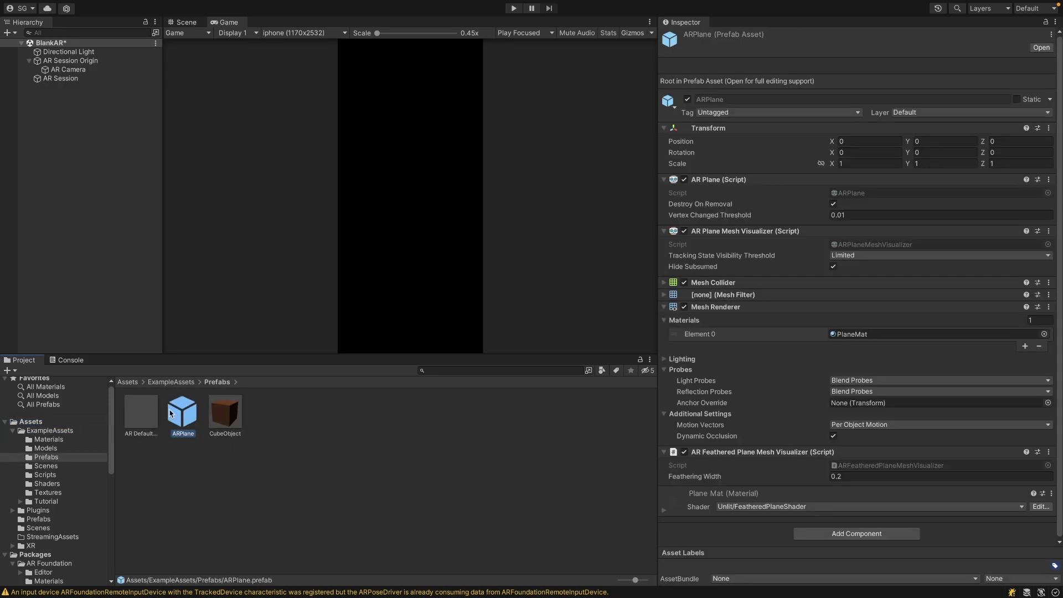
Set the ARPlane prefab as AR Session Origin's Plane Prefab and enter Play mode
left_click(70, 60)
left_click_drag(182, 412, 856, 167)
left_click(513, 8)
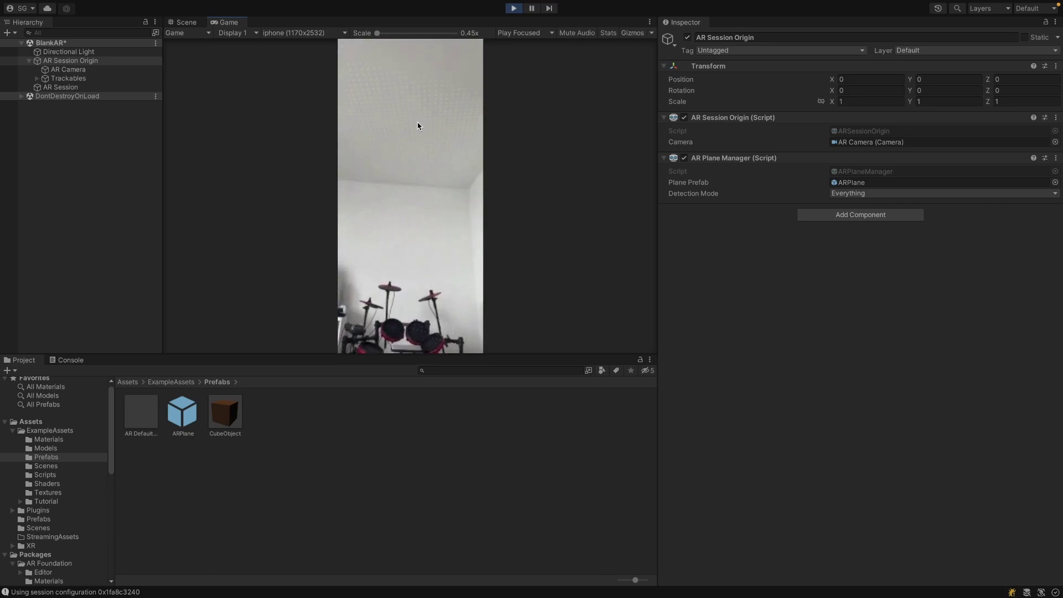
Switch to the Scene view to see the detected planes drawn with the ARPlane prefab's dotted mesh
left_click(185, 24)
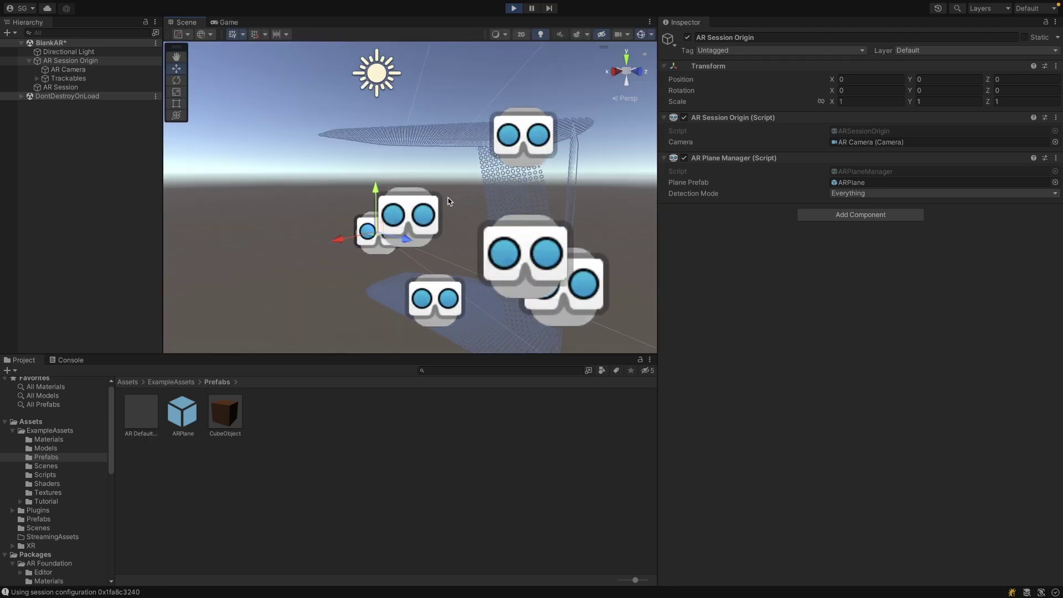